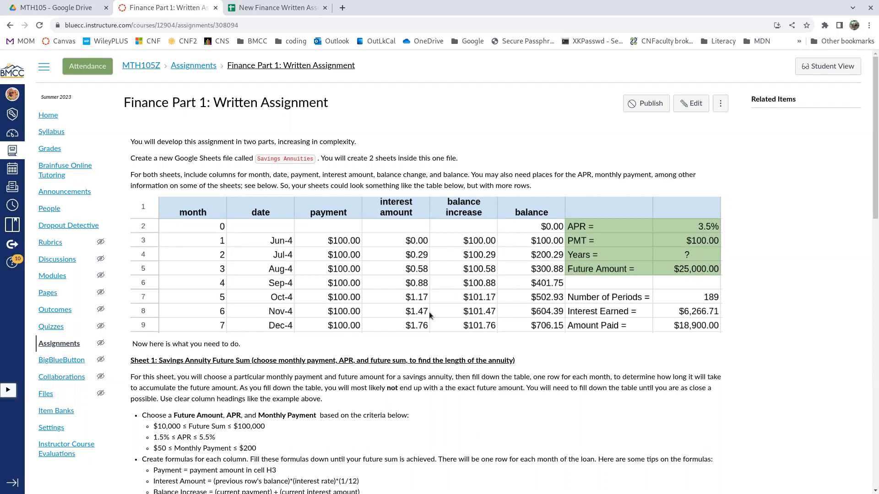
Switch to the New Finance Written Assignment spreadsheet and enter the column headings Month, Date and Payment in A1:C1.
scroll(311, 426, "down", 1)
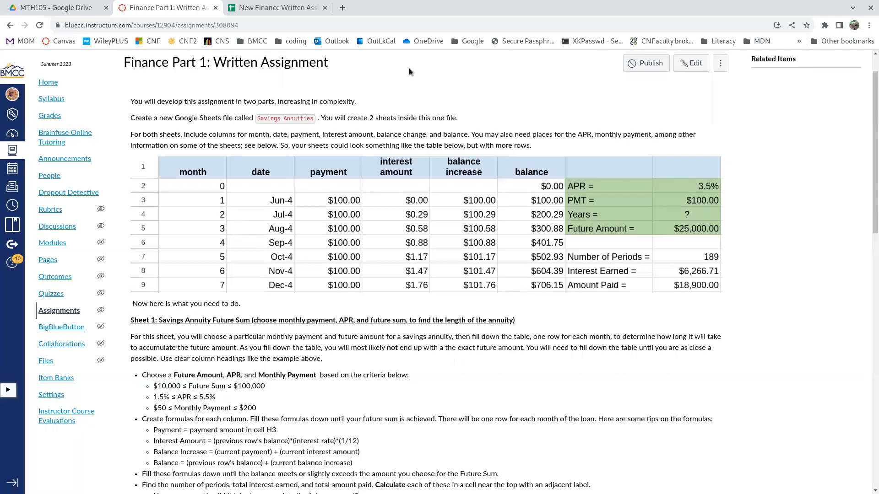
left_click(275, 8)
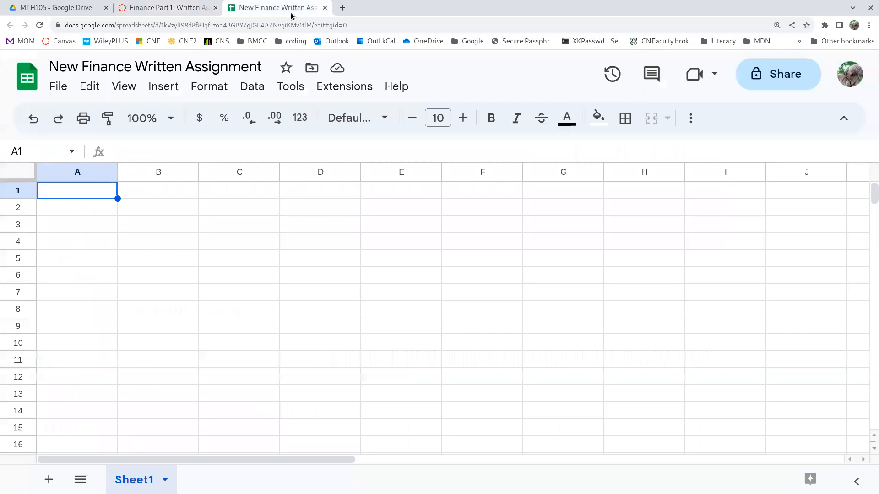
type("Month")
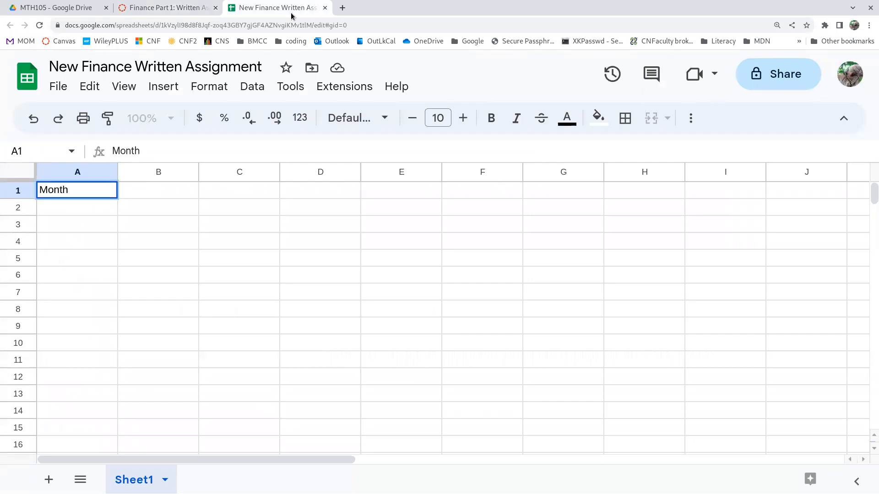
key("Tab")
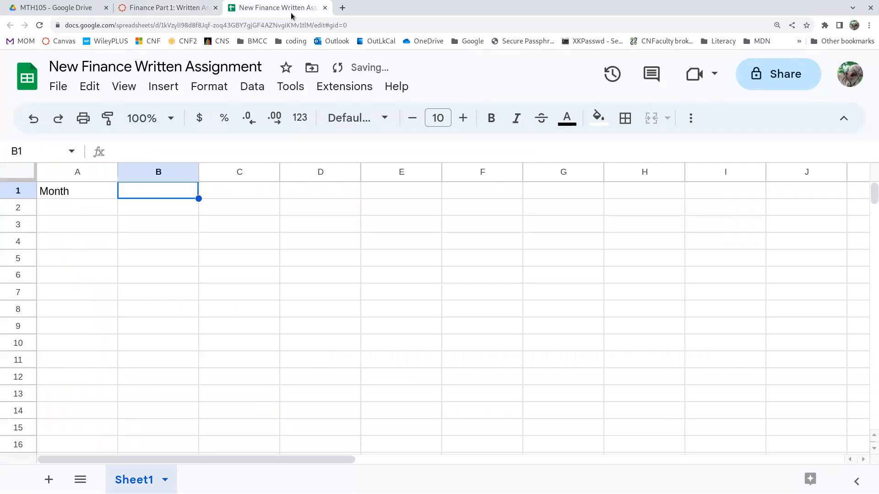
type("Date")
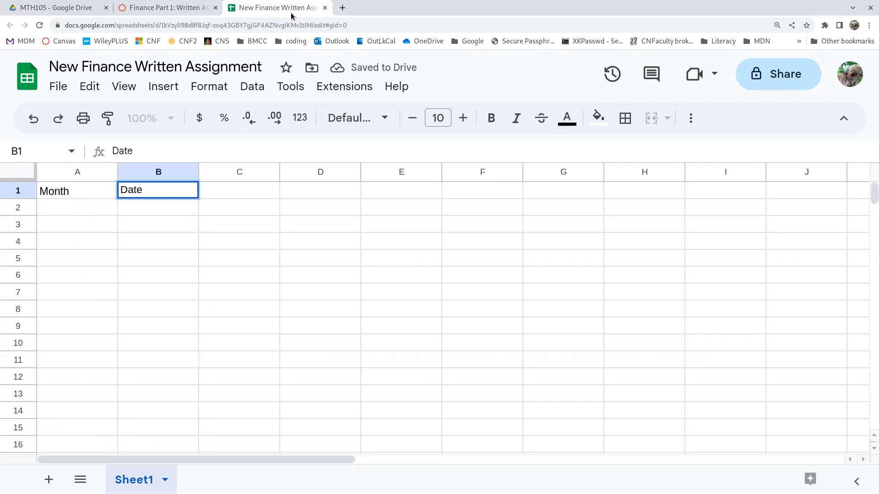
key("Tab")
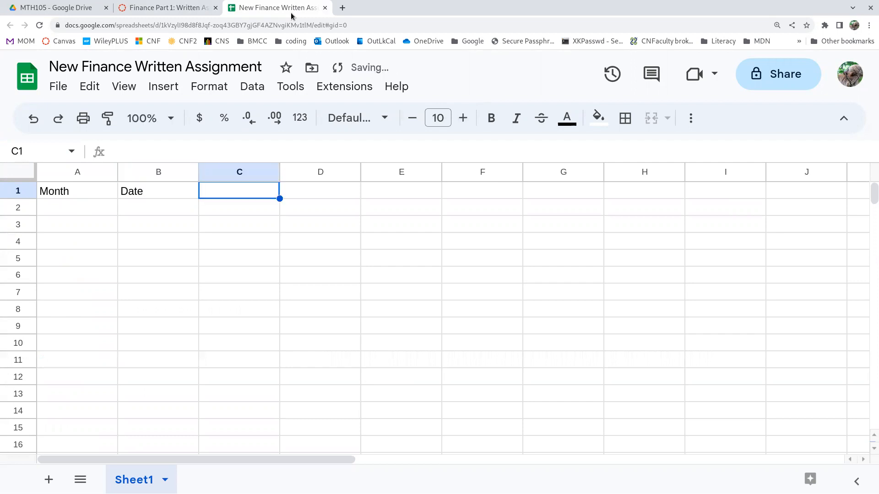
type("Payment")
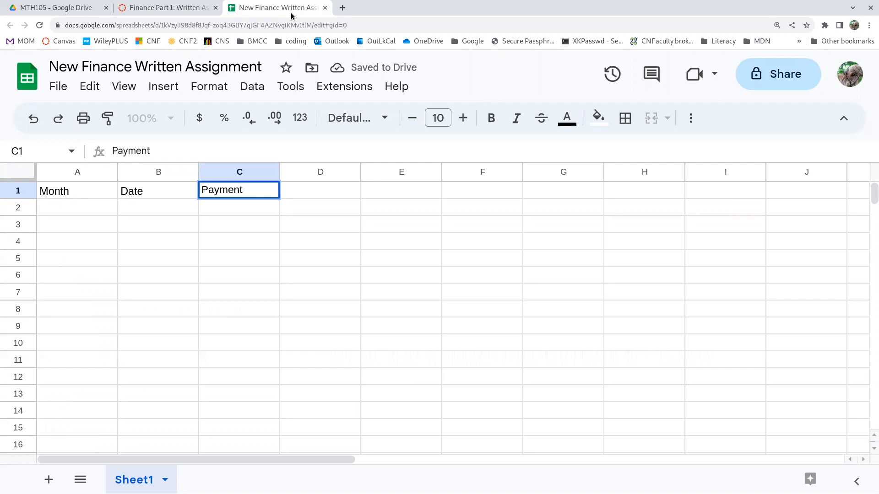
key("Tab")
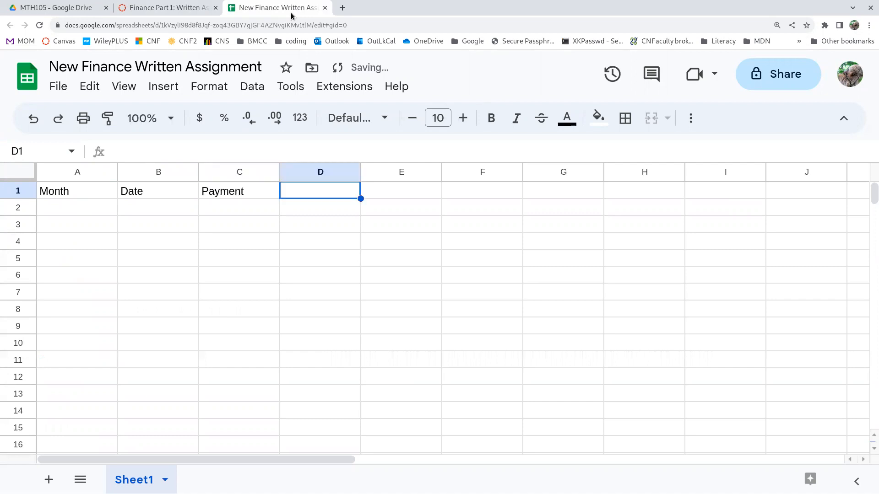
Continue the heading row with Interest Amount in D1, Balance increase in E1 and balance in F1.
type("I")
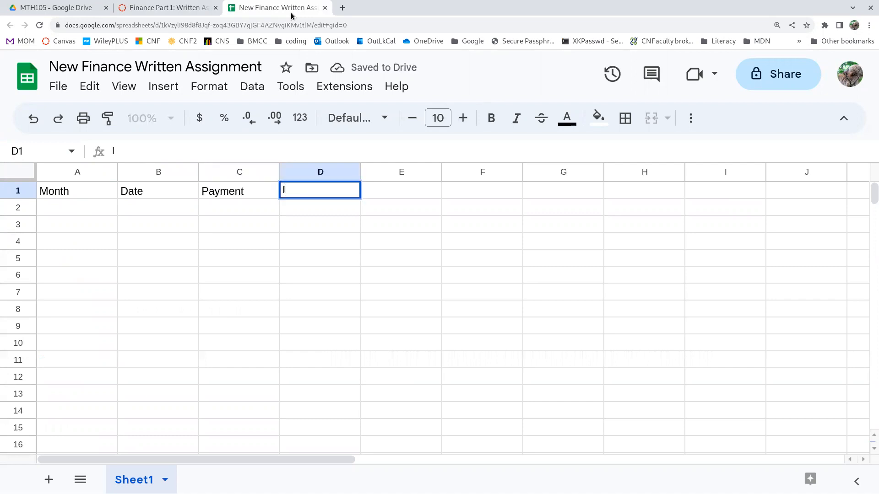
type("nterest Amount")
key("Tab")
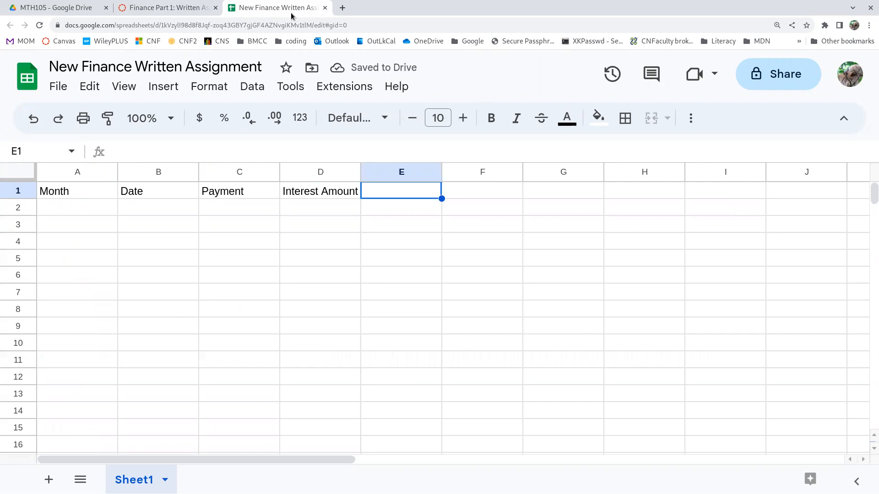
type("Ba")
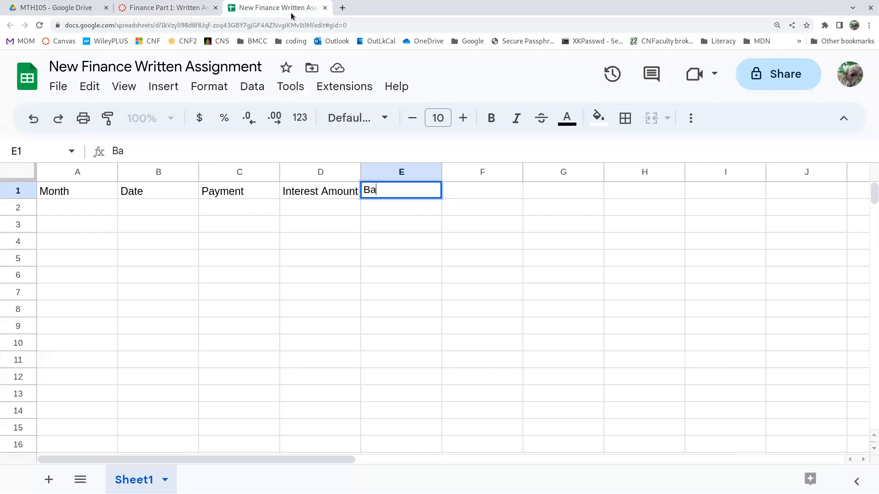
type("lance increase")
key("Tab")
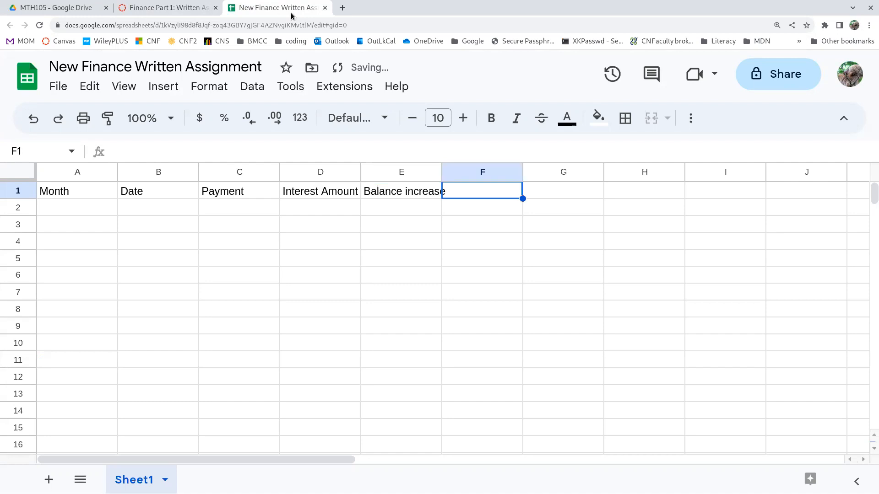
type("balance")
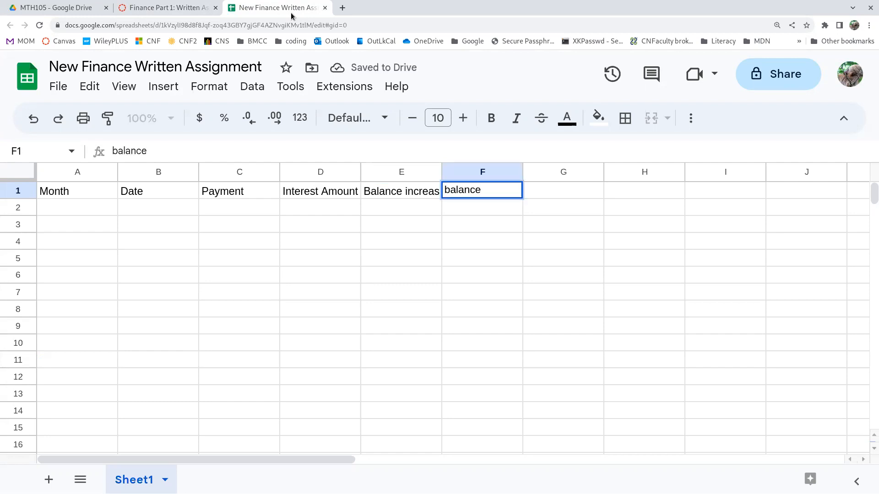
key("Tab")
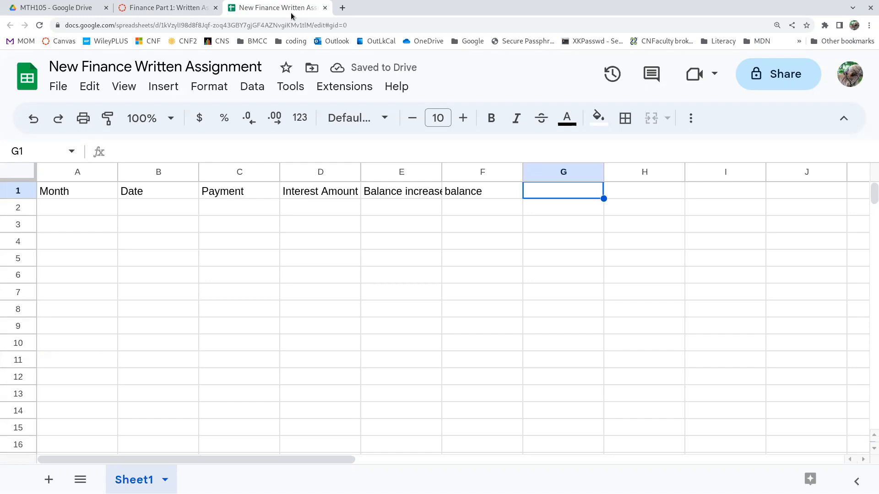
Enter the labels APR, Payment and Future Amount in G1:G3, and Years? in G5.
type("APR")
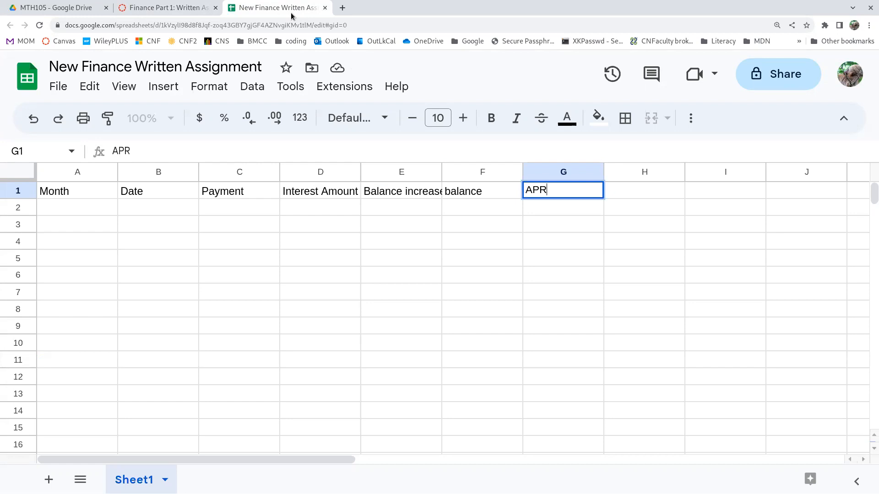
key("Return")
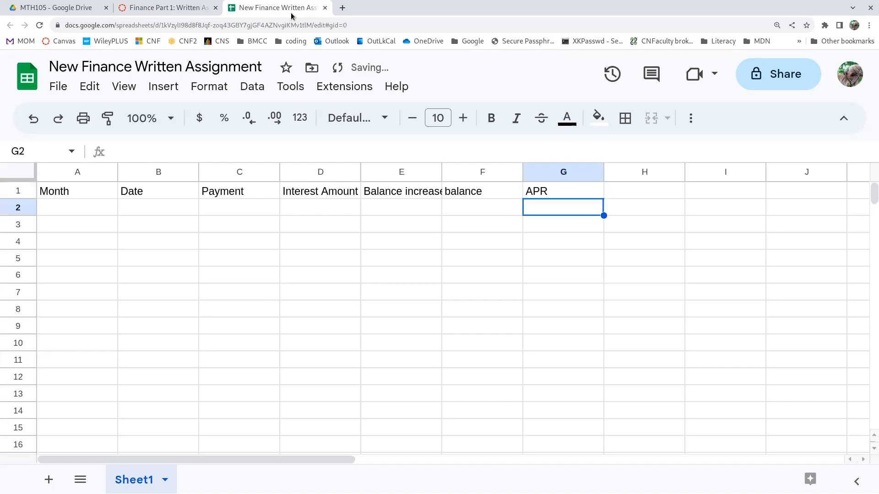
type("P")
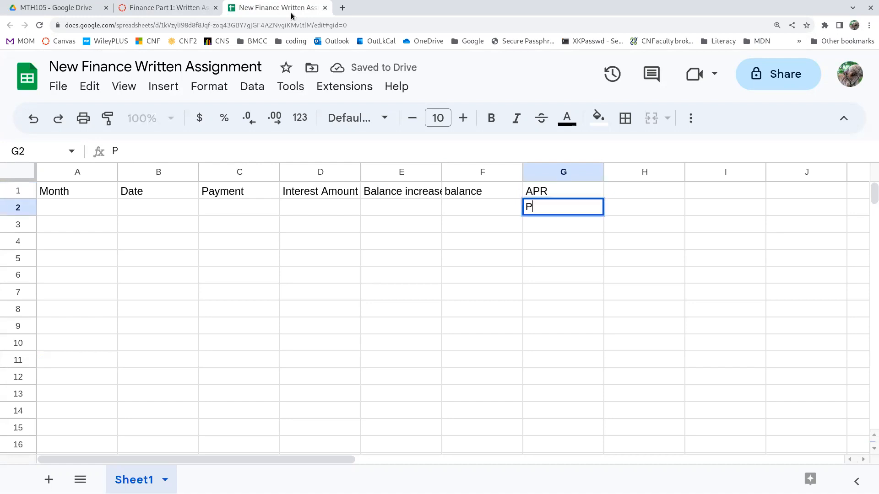
type("ayment")
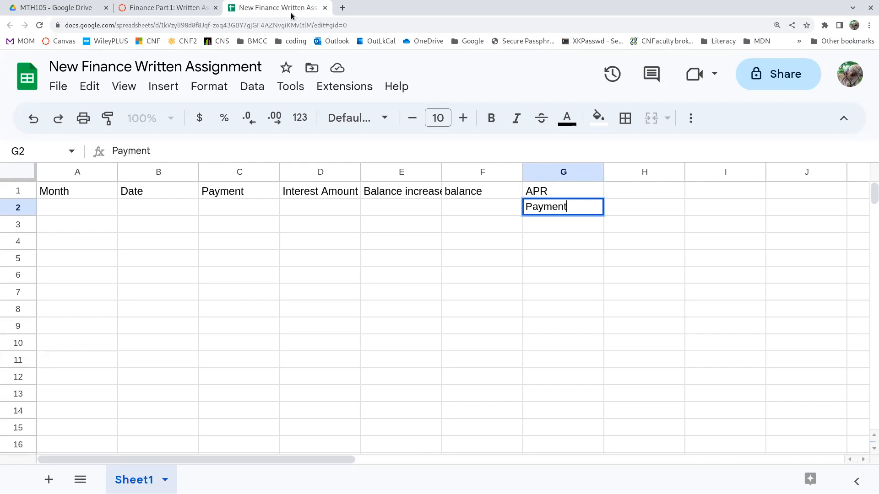
key("Return")
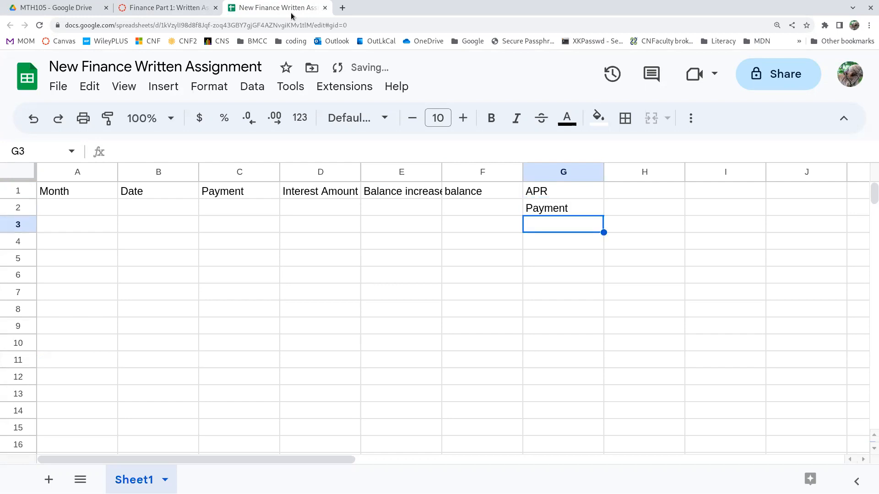
type("Fu")
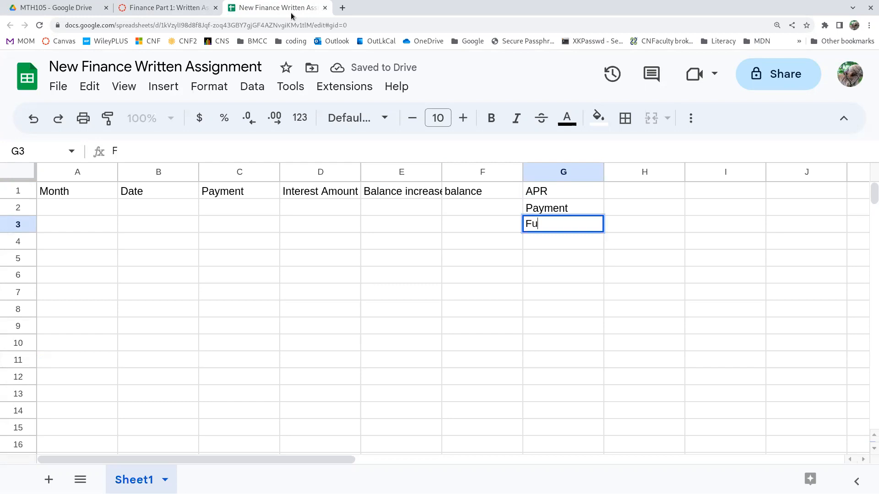
type("ture")
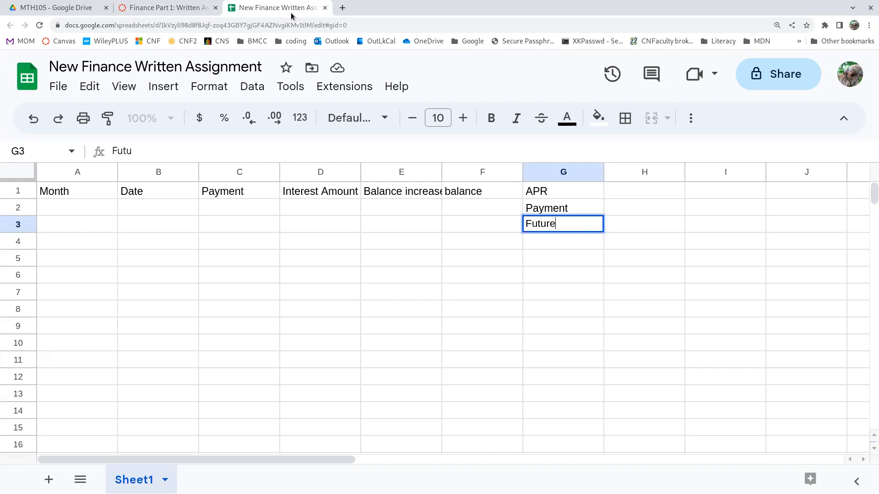
type(" Amount")
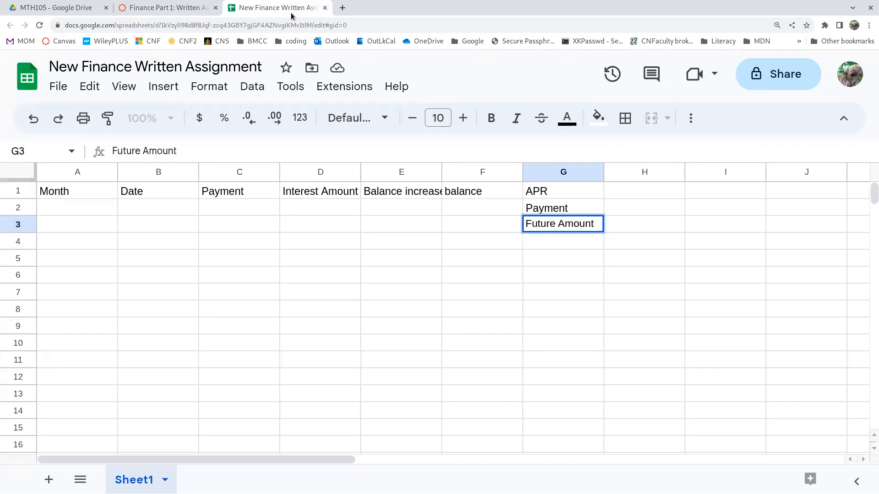
key("Return")
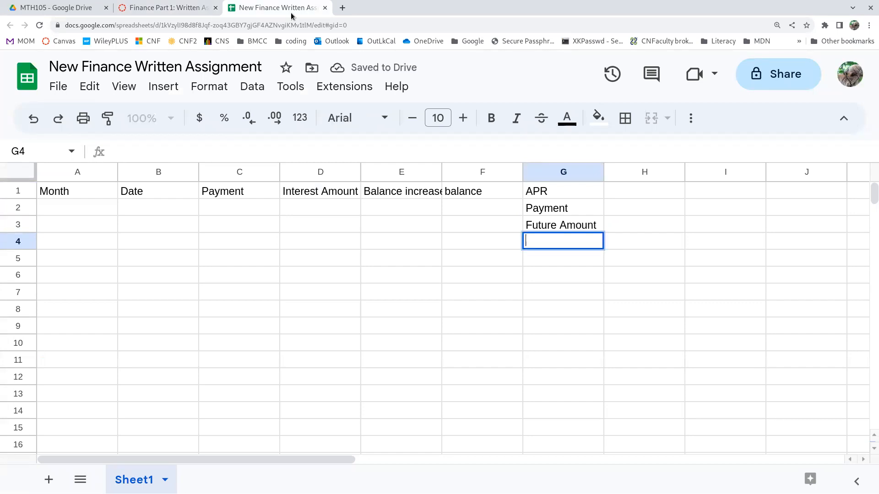
key("Return")
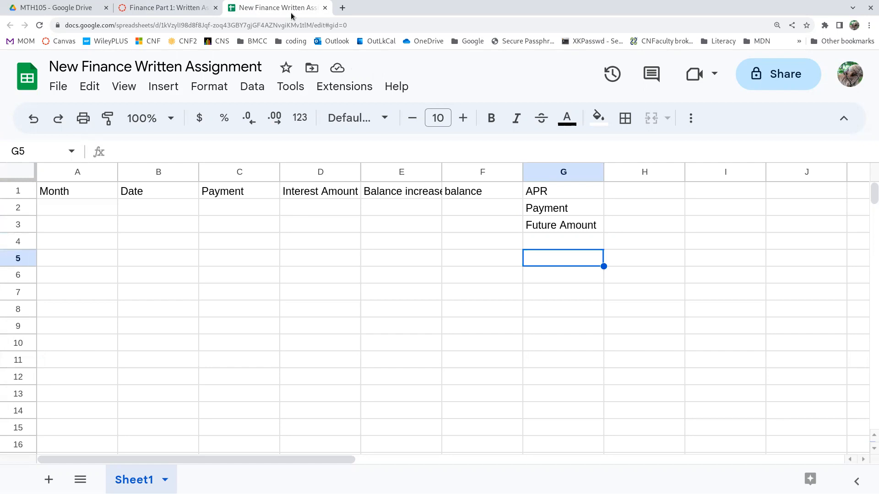
type("Years?")
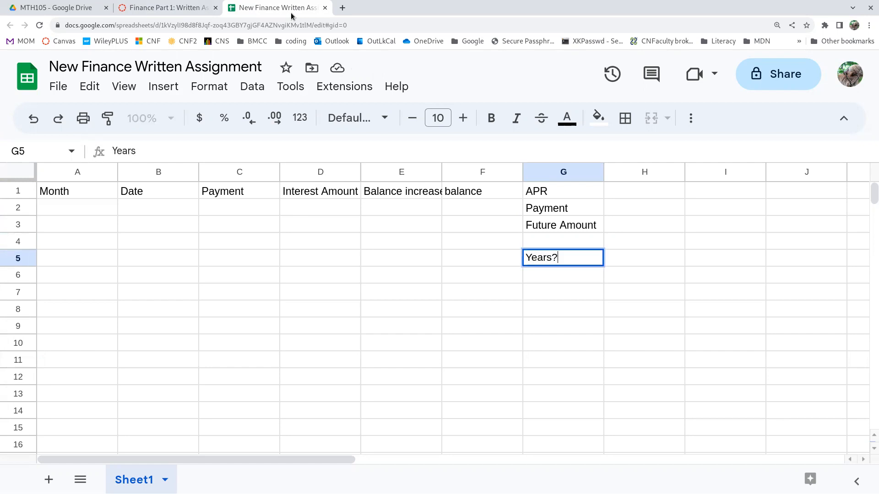
left_click(572, 194)
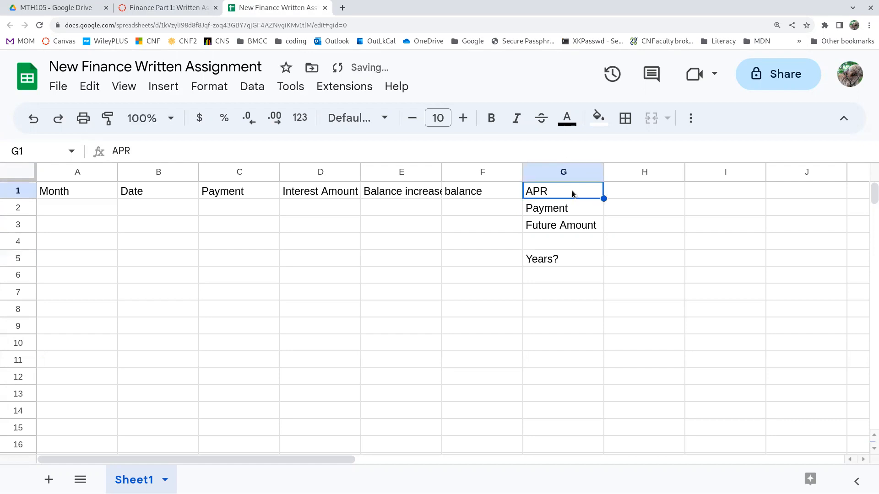
Fill in the values beside the labels: 2.5% for APR, 150 for Payment and 20000 for Future Amount.
left_click(631, 196)
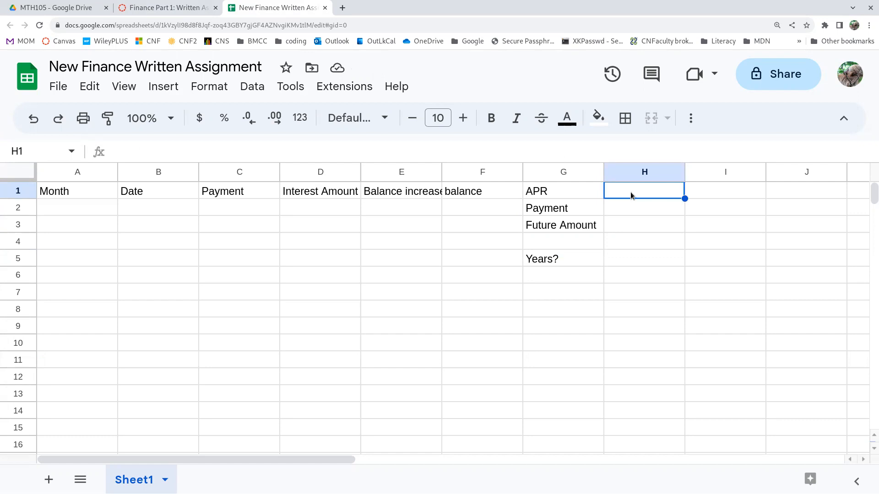
type("2.5%")
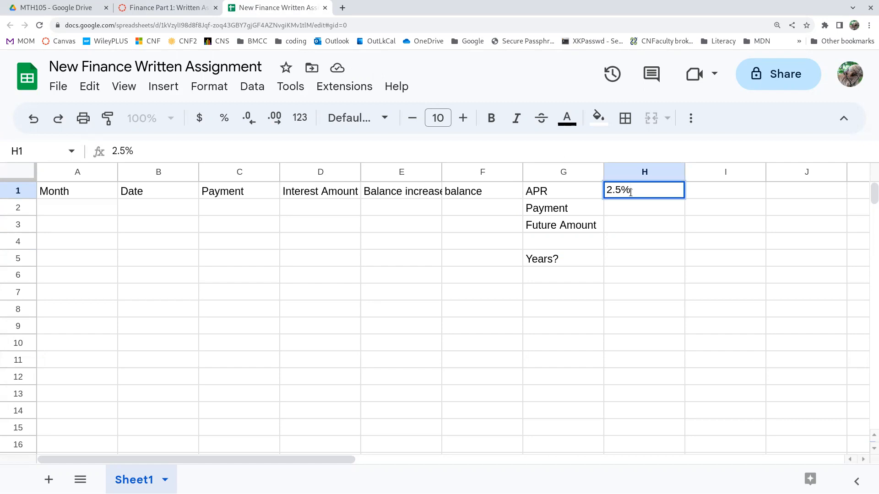
key("Return")
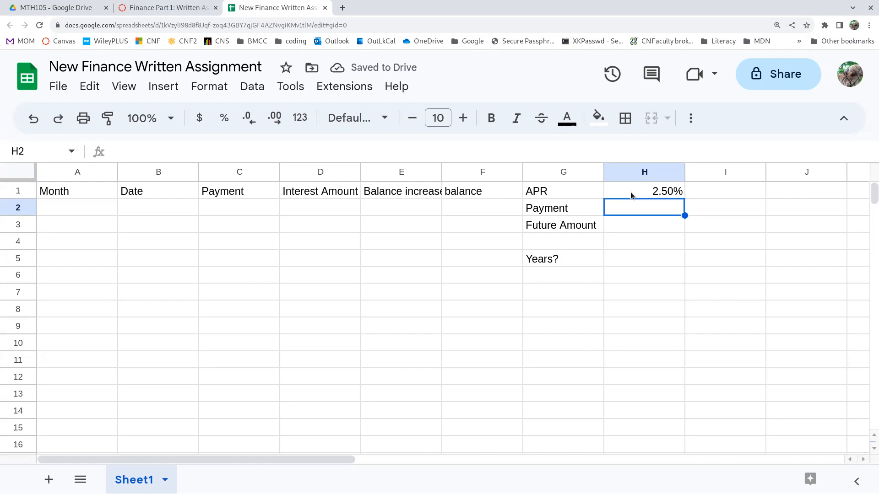
type("150")
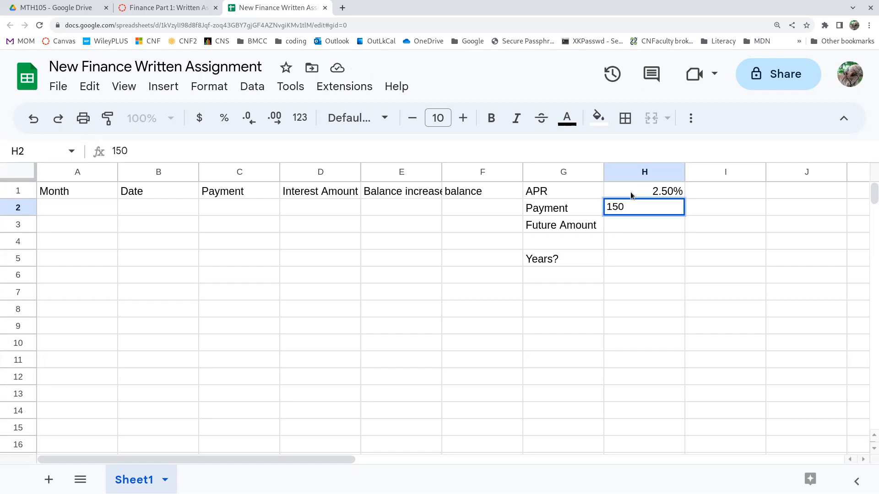
key("Return")
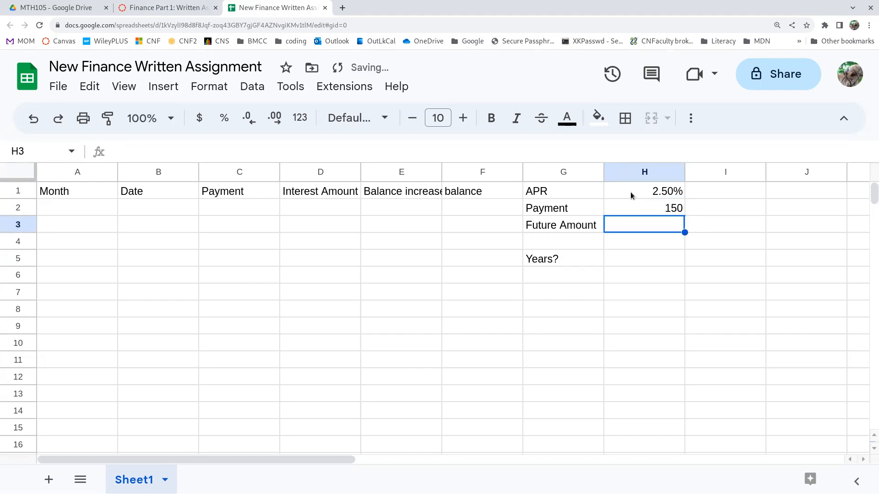
type("20000")
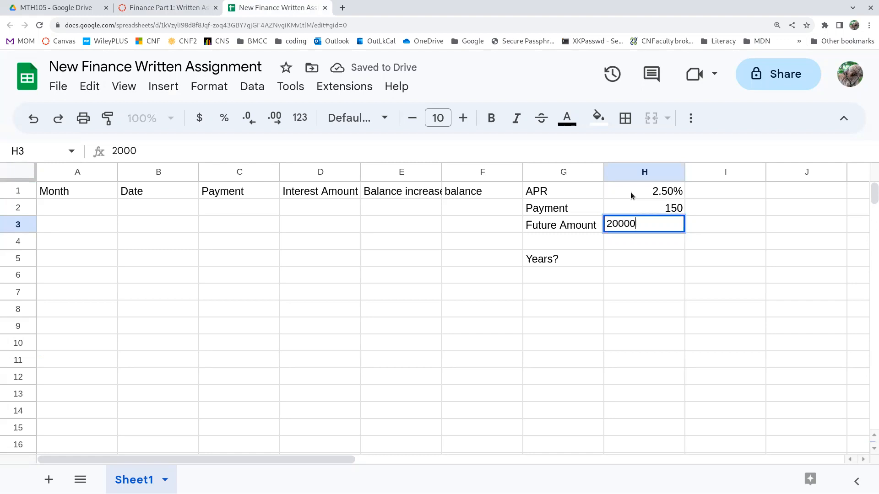
key("Return")
Format the payment and future amount values in H2:H3 as currency.
key("Up")
key("Up")
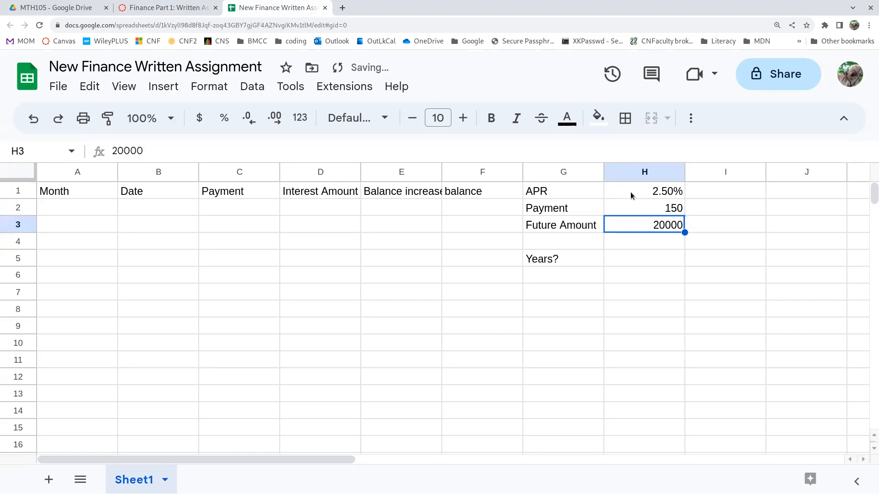
key("shift+Down")
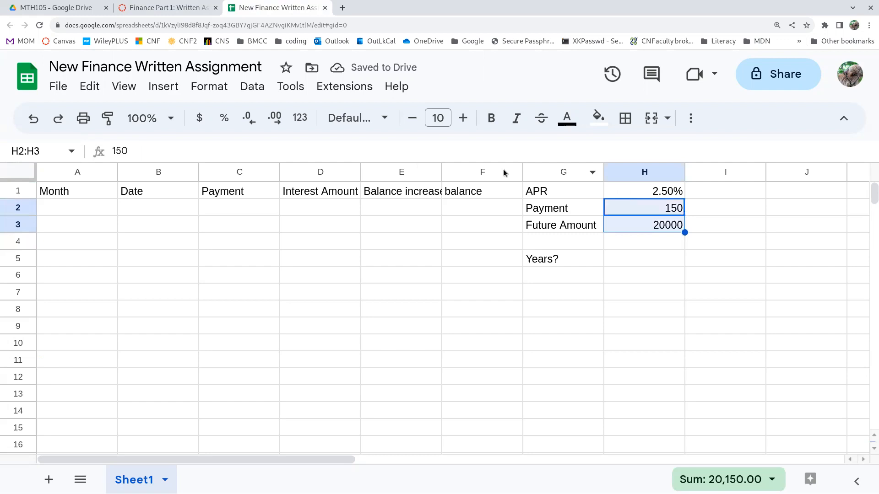
left_click(201, 117)
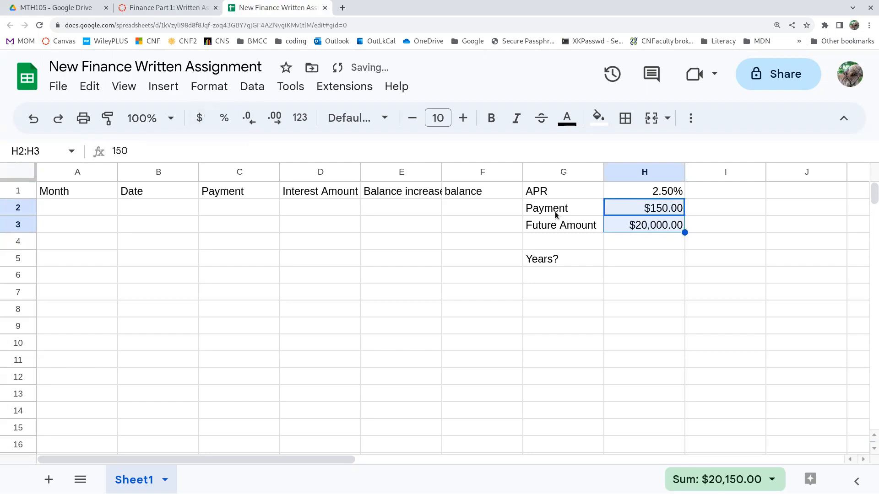
Fill in the starting row with month 0 in A2 and a balance of 0 in F2.
left_click(92, 209)
type("0")
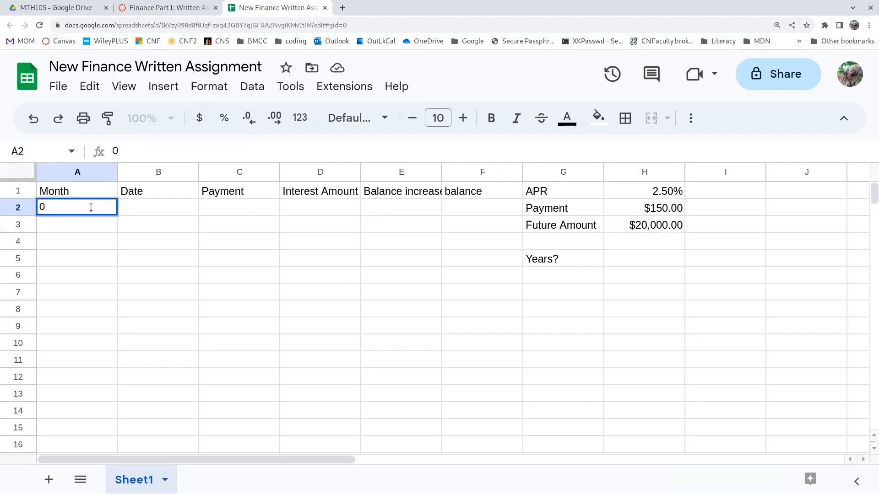
key("Tab")
key("Tab")
key("Tab")
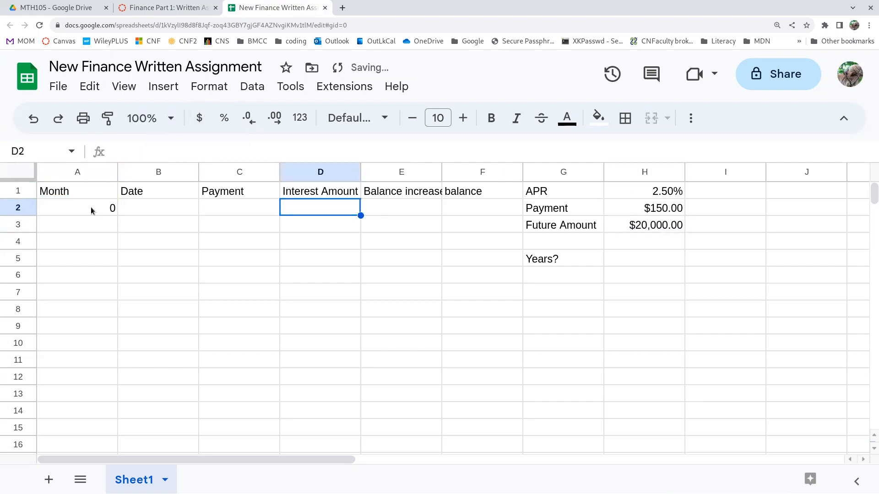
key("Tab")
key("Tab")
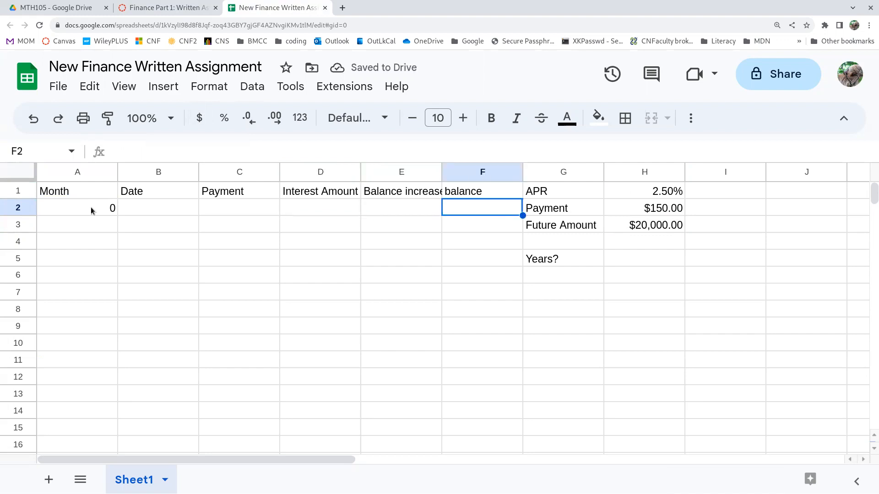
type("0")
key("Return")
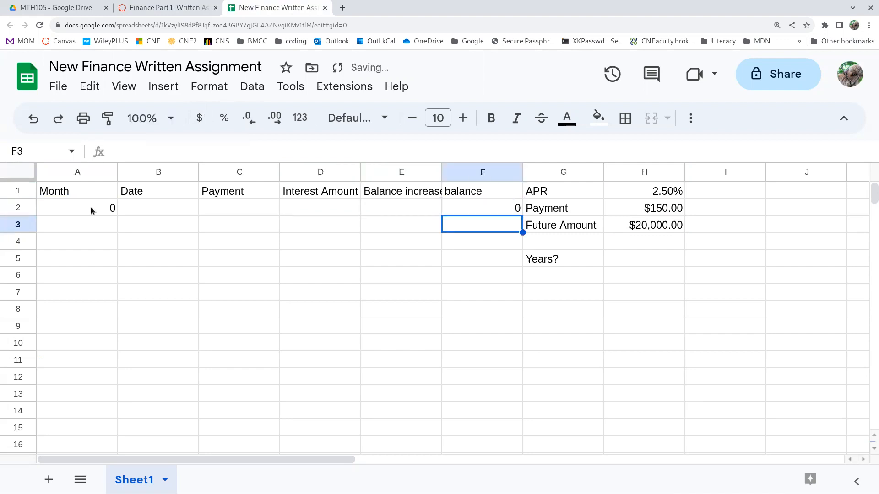
Begin row 3 with month 1 in A3 and the date August 1 in B3.
key("Left")
key("Left")
key("Left")
key("Left")
key("Left")
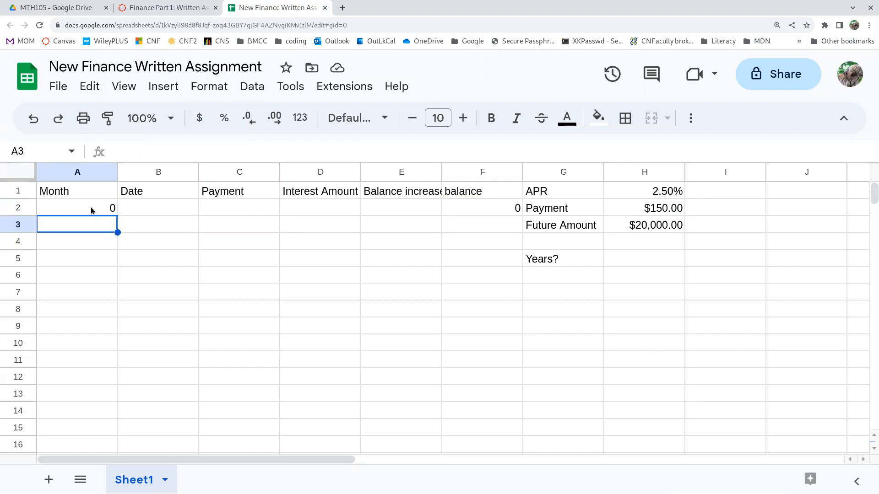
type("1")
key("Tab")
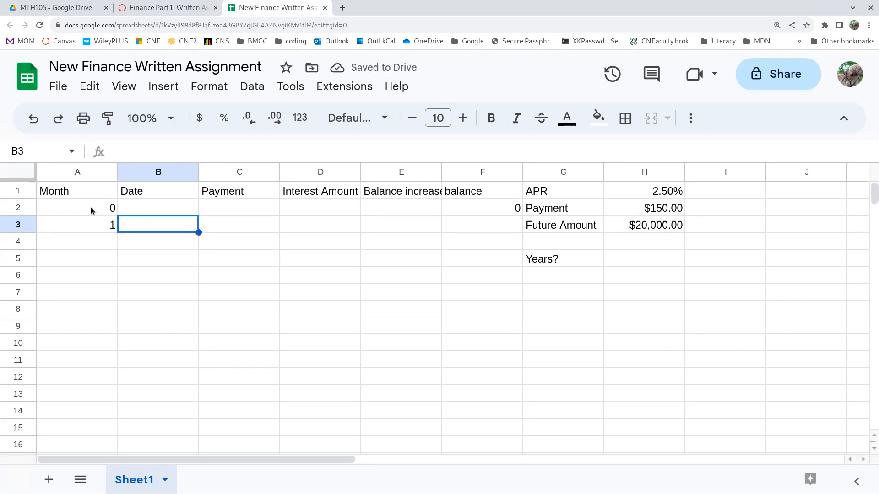
type("August")
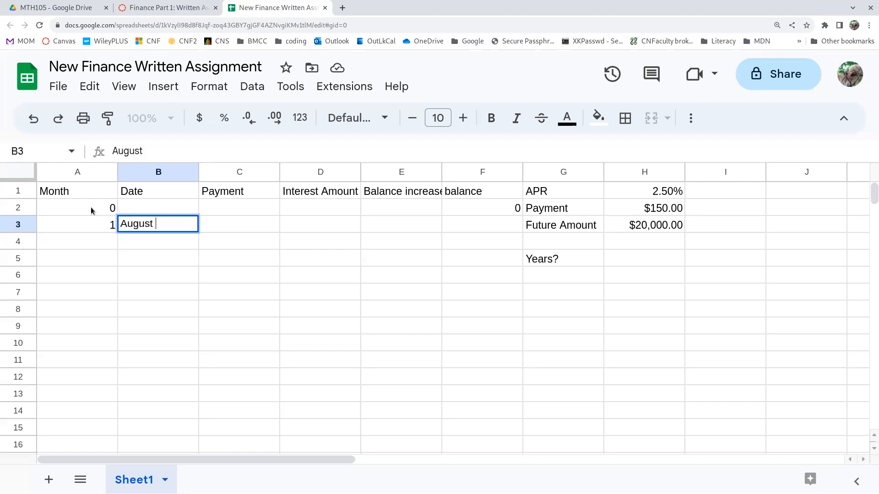
type(" 10")
key("BackSpace")
key("Return")
key("Up")
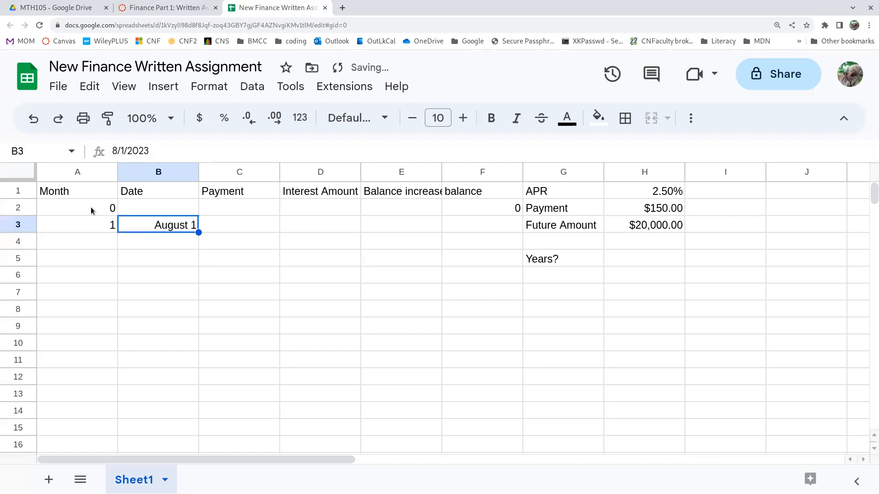
Enter the formula =H2 in C3 so the first payment refers to the payment amount.
key("Right")
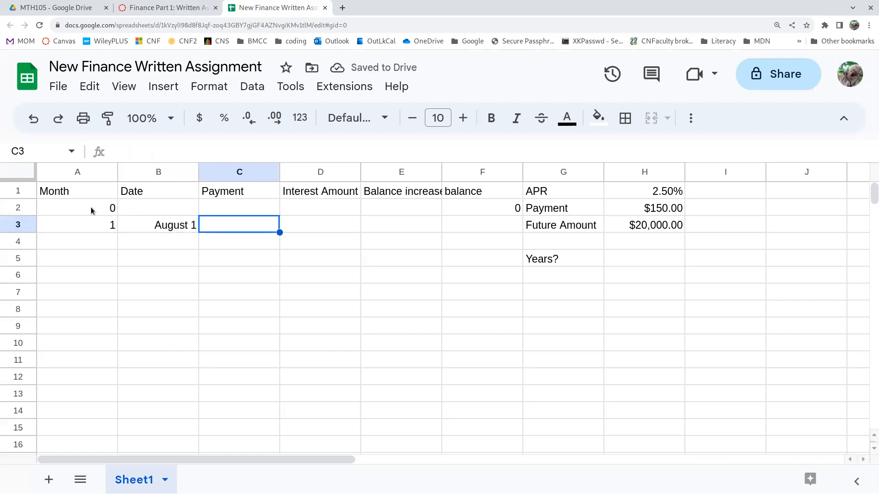
type("=")
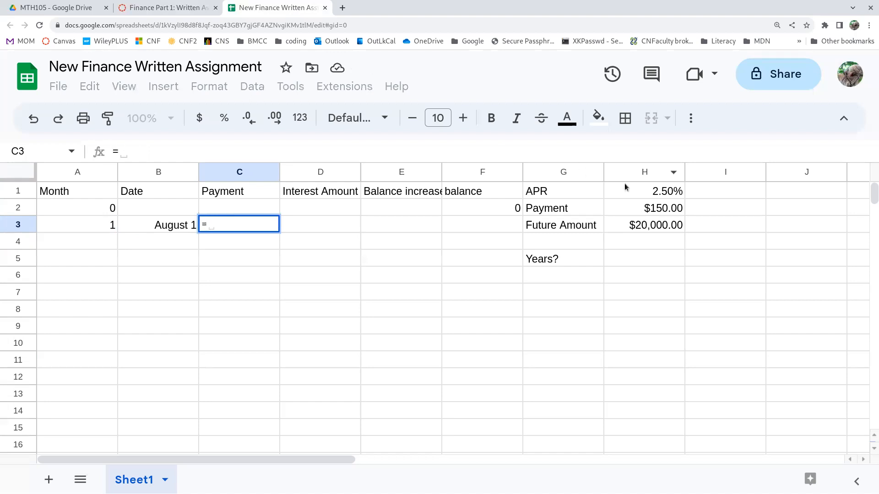
left_click(650, 208)
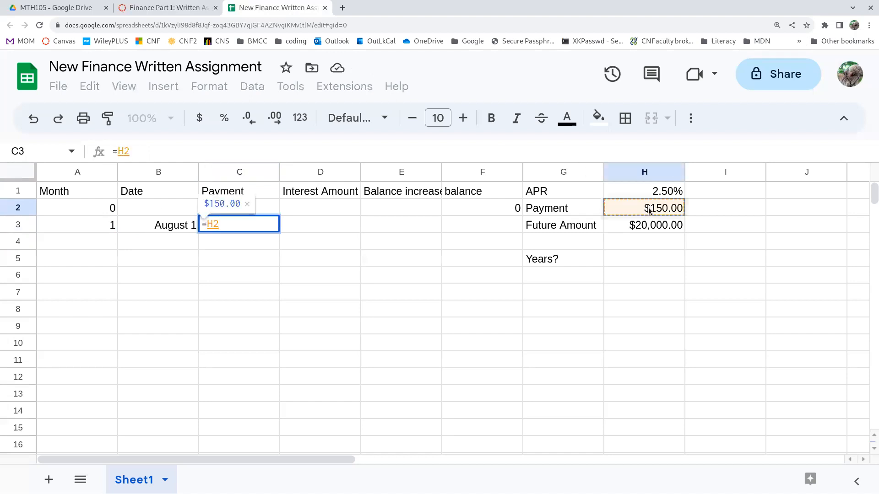
key("Return")
key("Up")
Calculate the first month's interest in D3 with the formula =F2*H1*1/12.
key("Right")
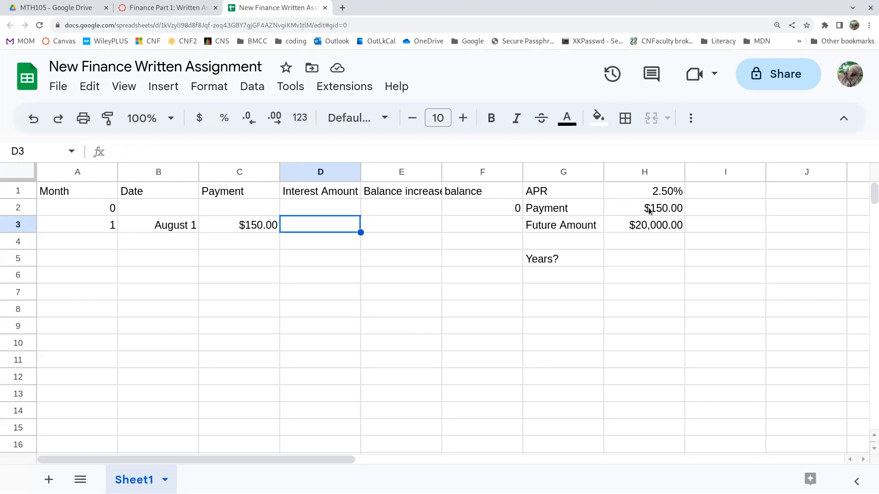
type("=")
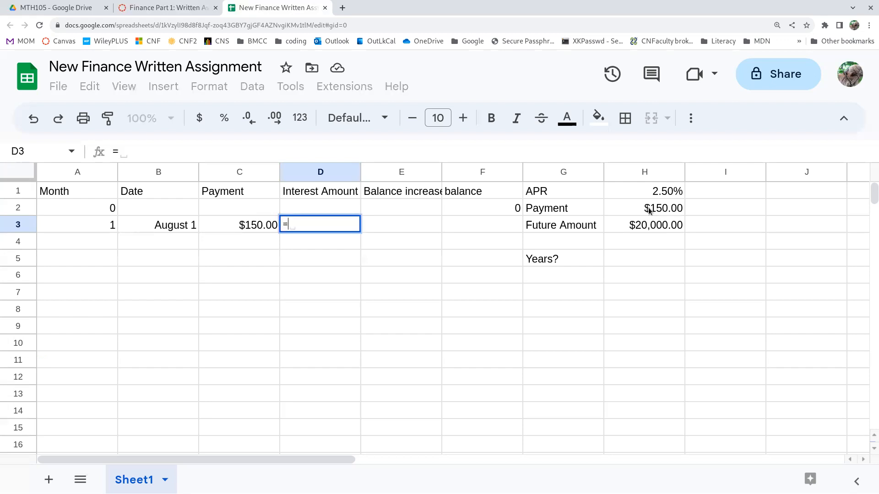
left_click(499, 213)
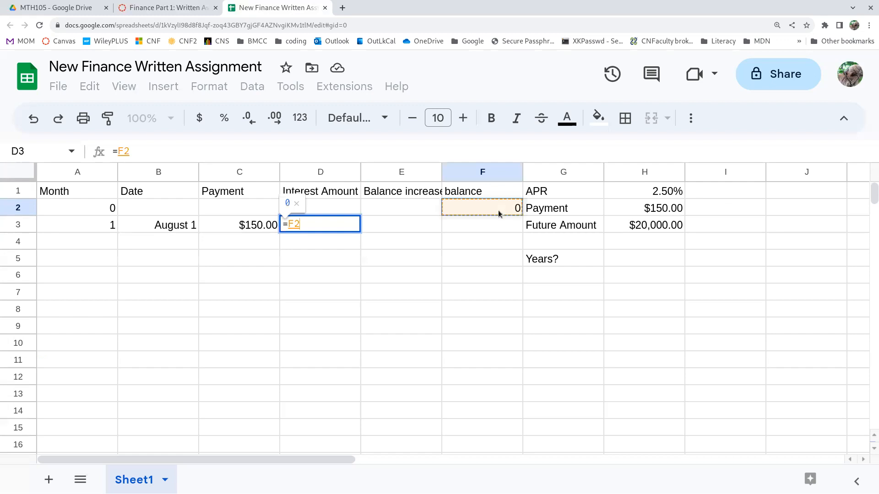
type("*")
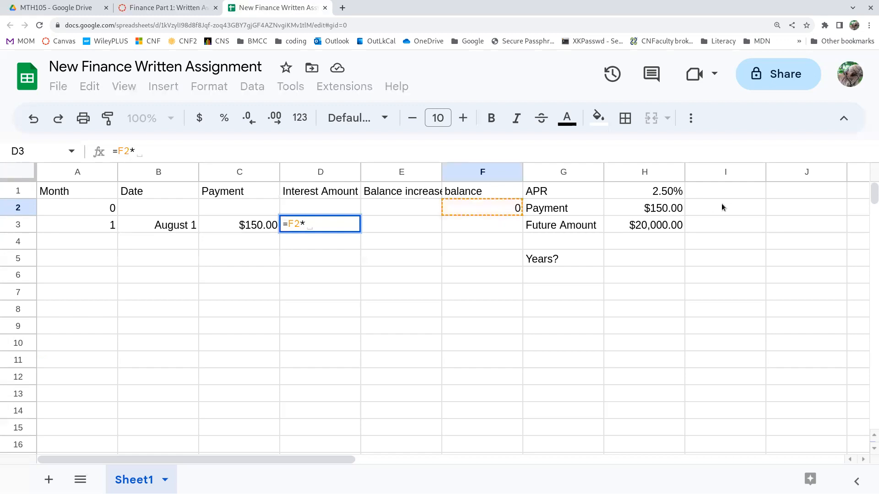
left_click(657, 193)
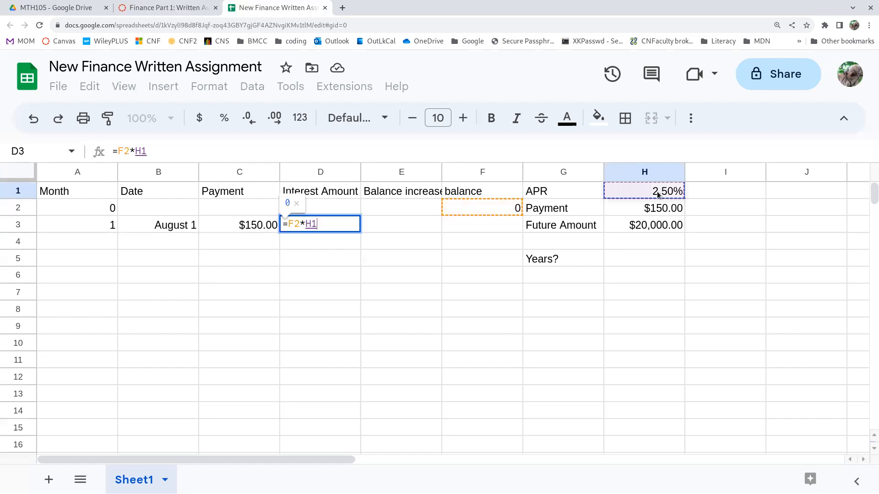
type("*1/12")
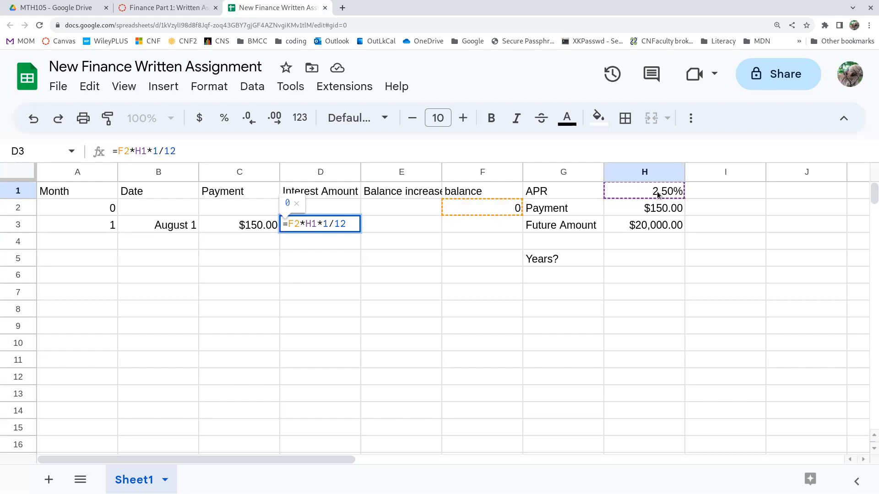
key("Return")
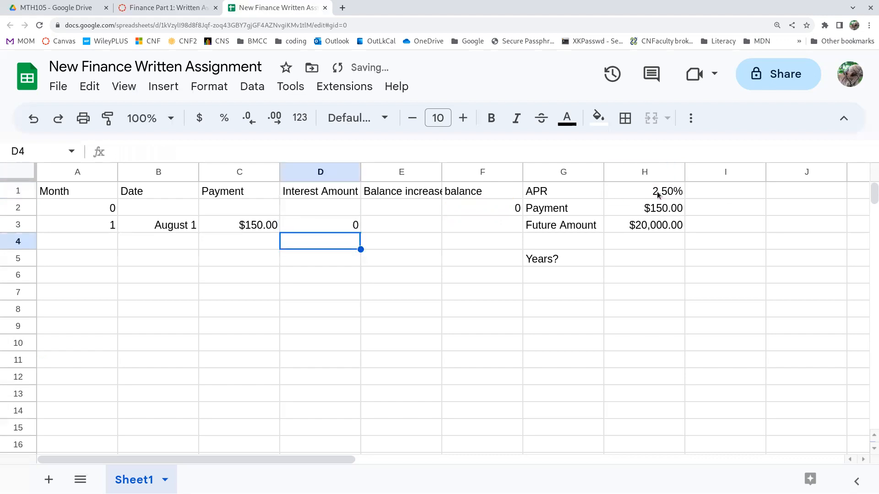
Lock the APR row reference in the D3 interest formula, making it =F2*H$1*1/12.
key("Up")
key("F2")
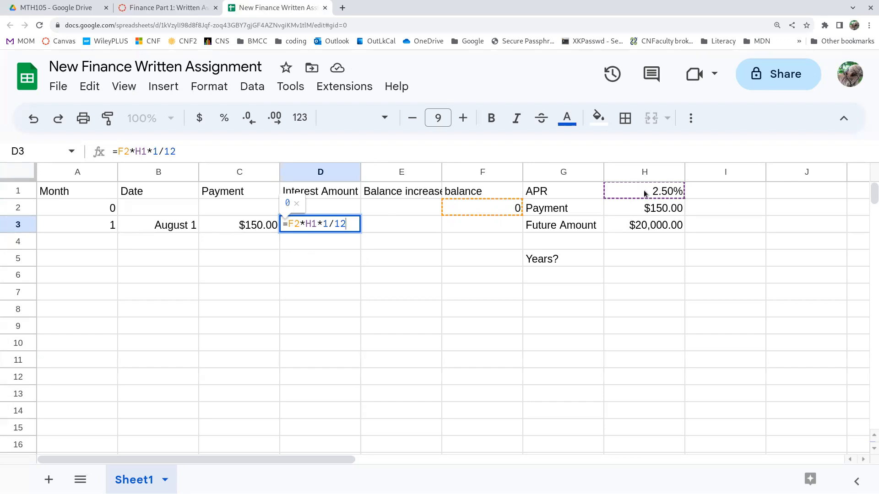
left_click(311, 223)
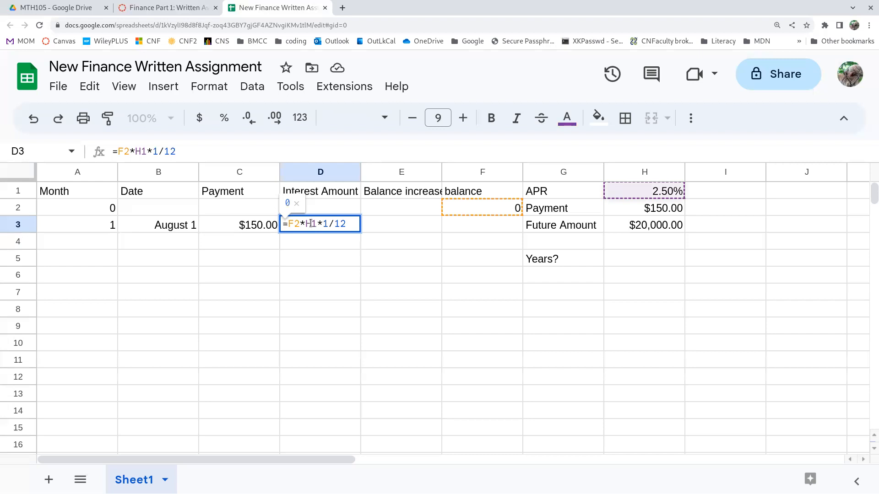
type("$")
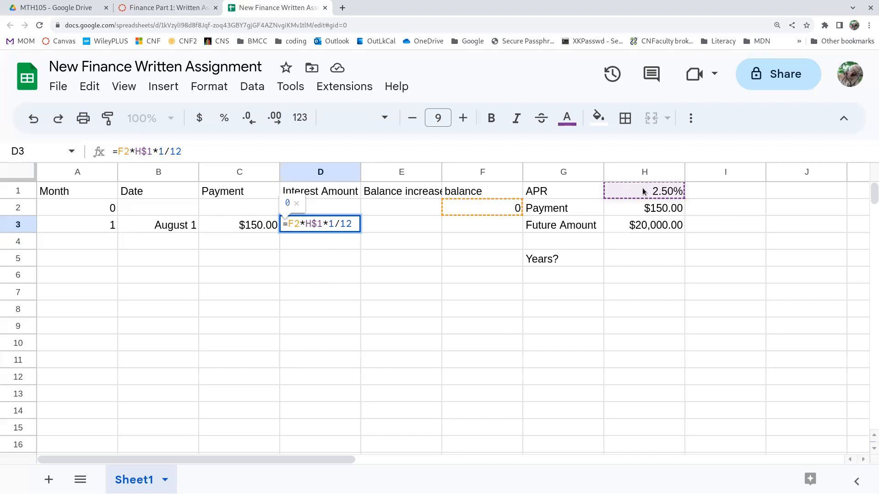
key("Return")
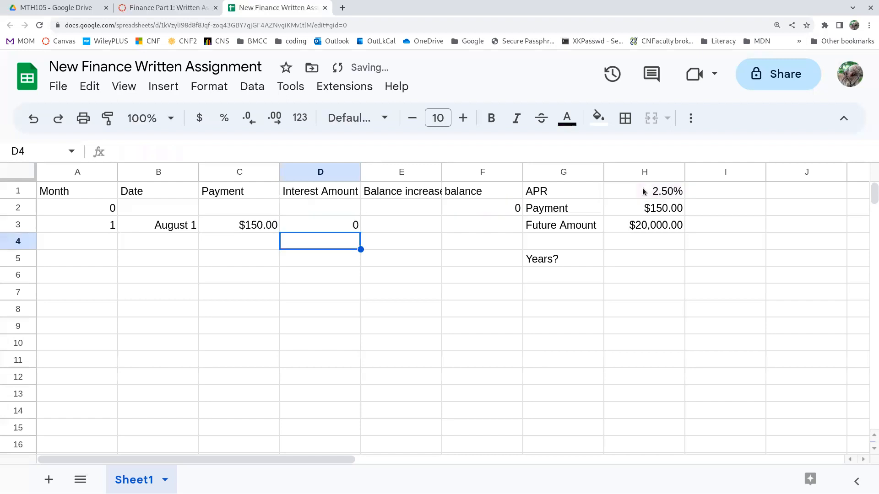
Lock the row reference in the C3 payment formula, making it =H$2.
left_click(255, 226)
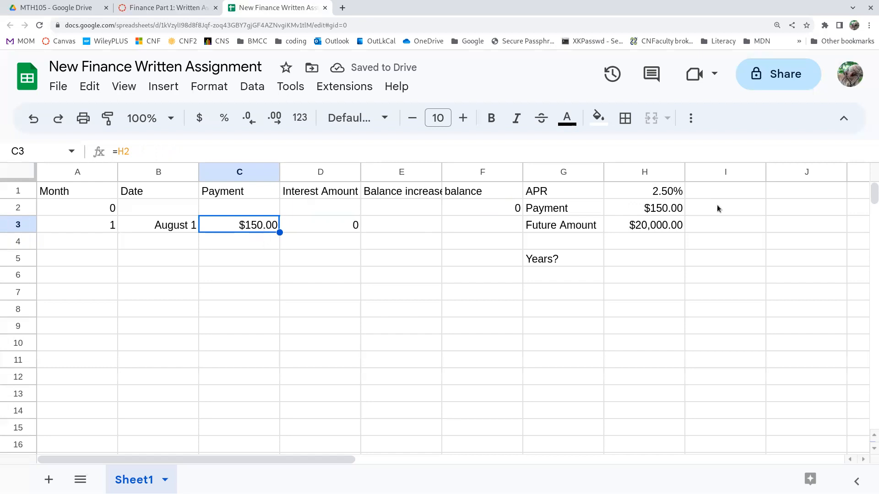
double_click(243, 223)
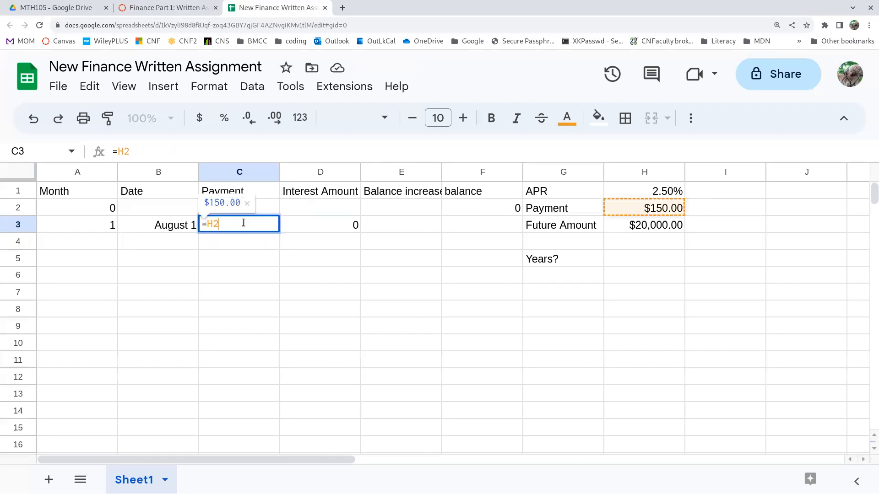
left_click(214, 224)
type("$")
key("Return")
Review the payment formula in C3 and the interest formula in D3.
left_click(214, 227)
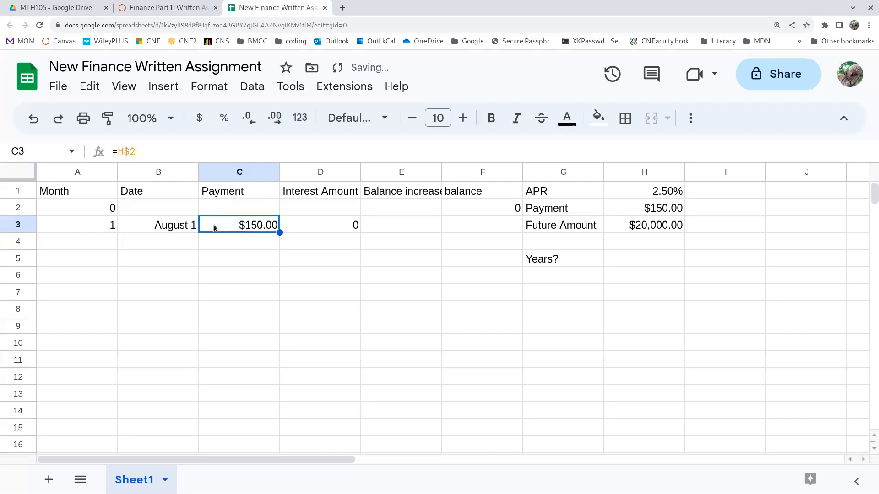
double_click(213, 228)
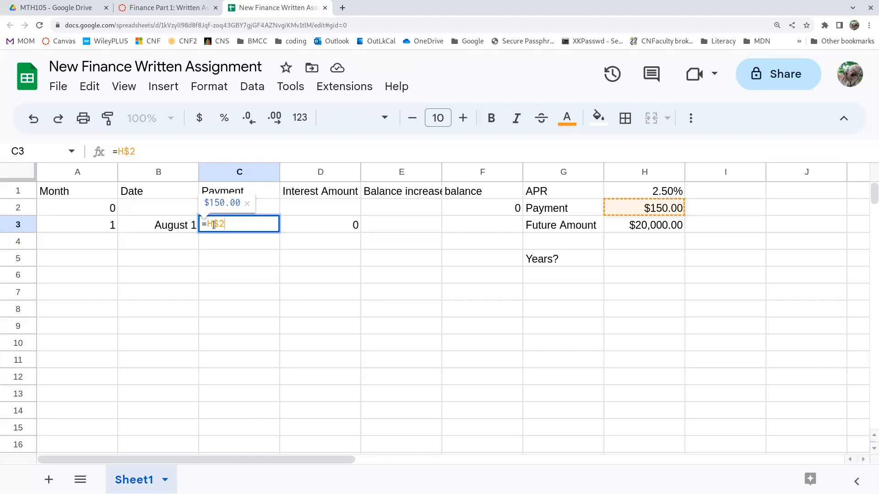
key("Return")
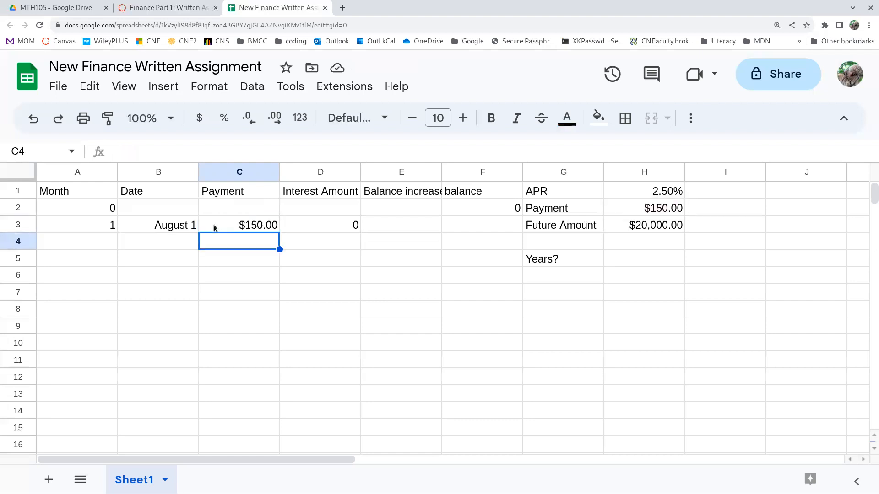
key("Up")
key("Right")
key("Return")
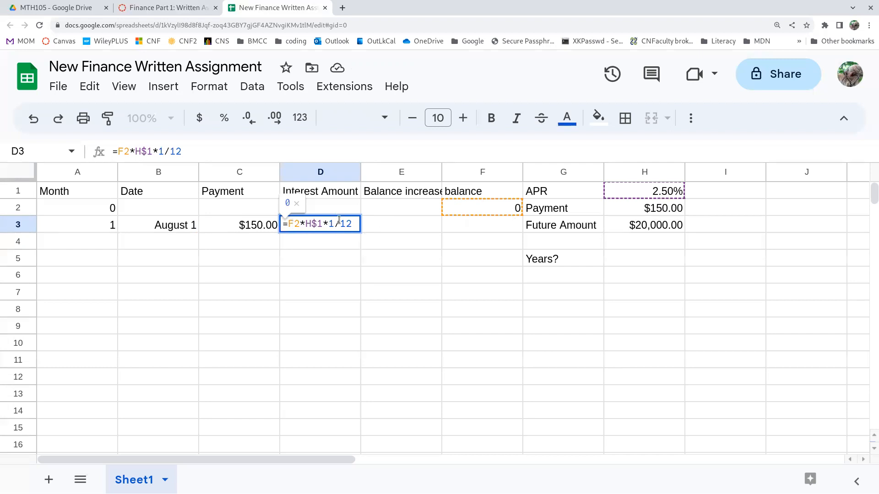
Calculate the first month's balance increase in E3 with the formula =C3+D3.
left_click(414, 227)
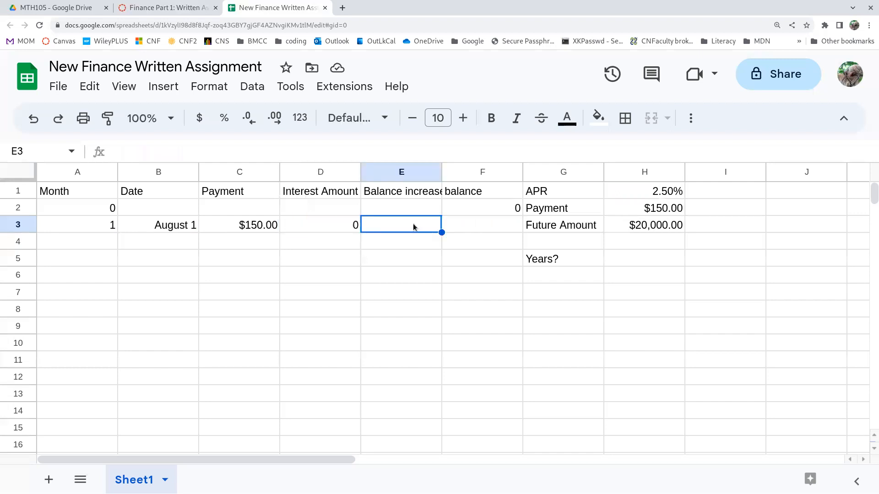
type("=")
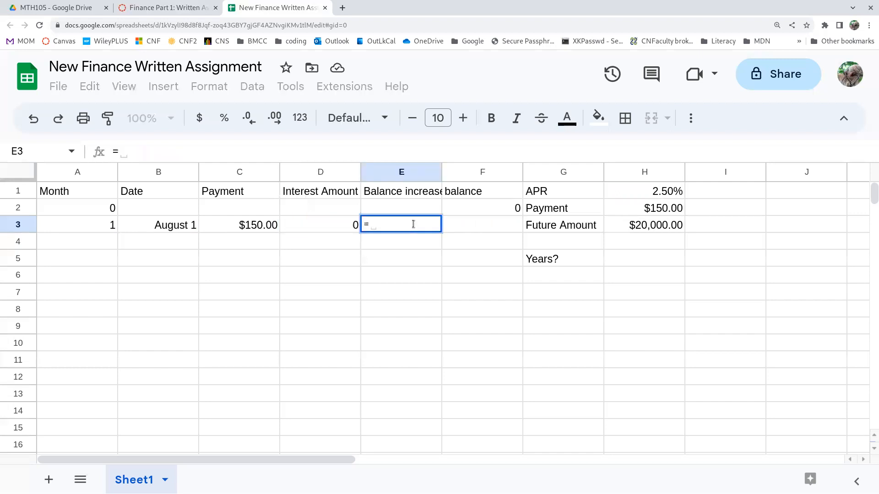
left_click(252, 230)
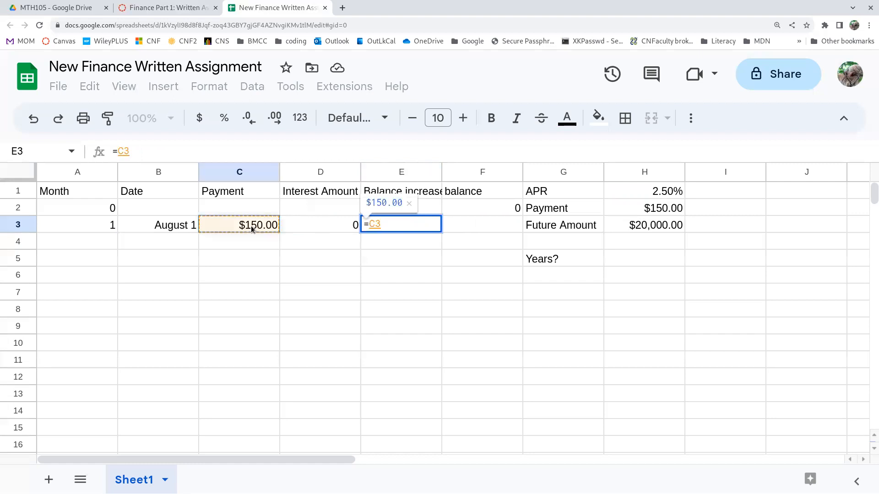
type("+")
left_click(310, 228)
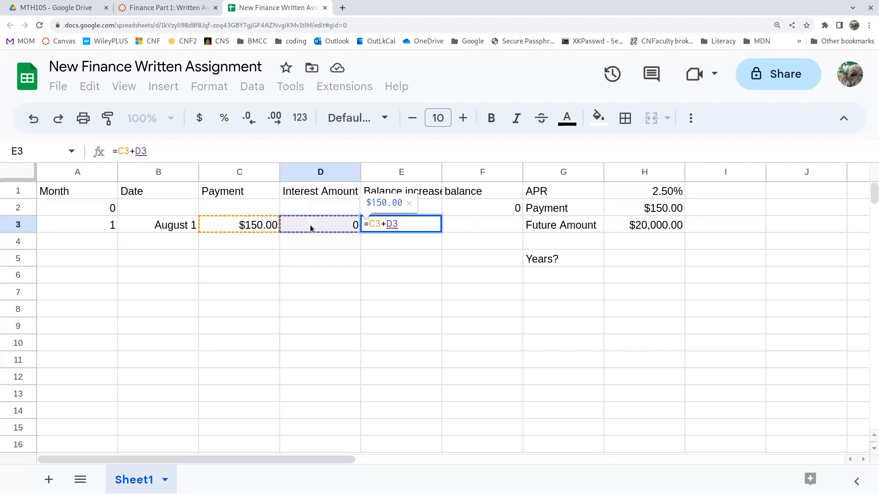
key("Return")
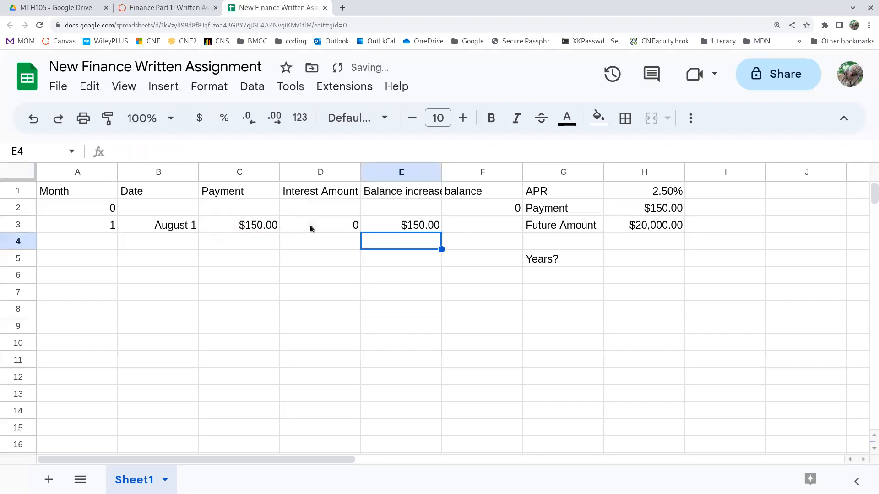
left_click(415, 223)
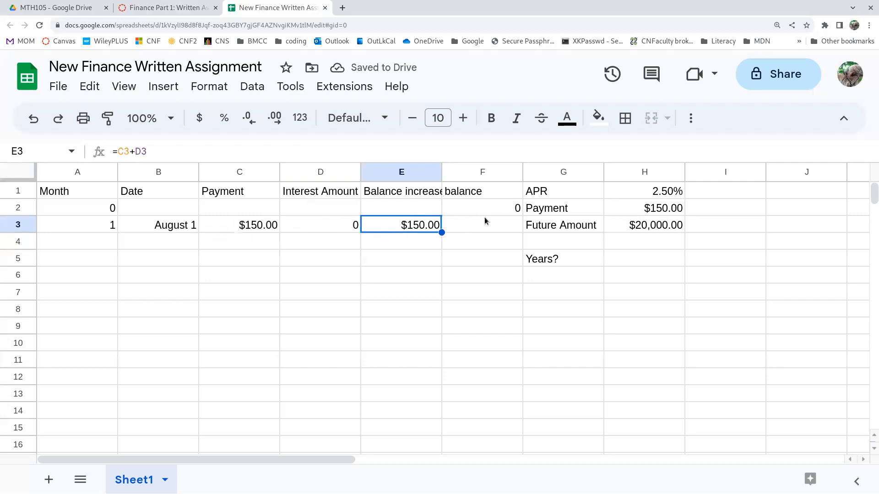
Calculate the first month's balance in F3 with the formula =F2+E3, and check its cell references.
left_click(483, 229)
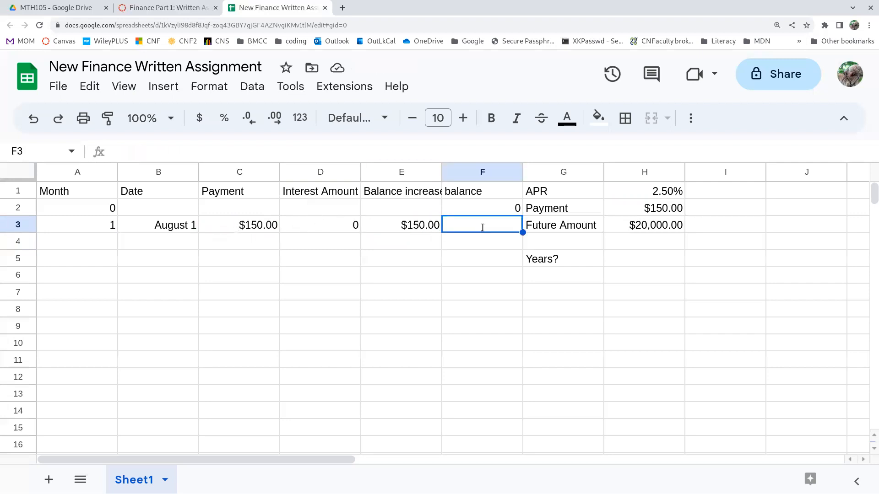
type("=")
left_click(502, 212)
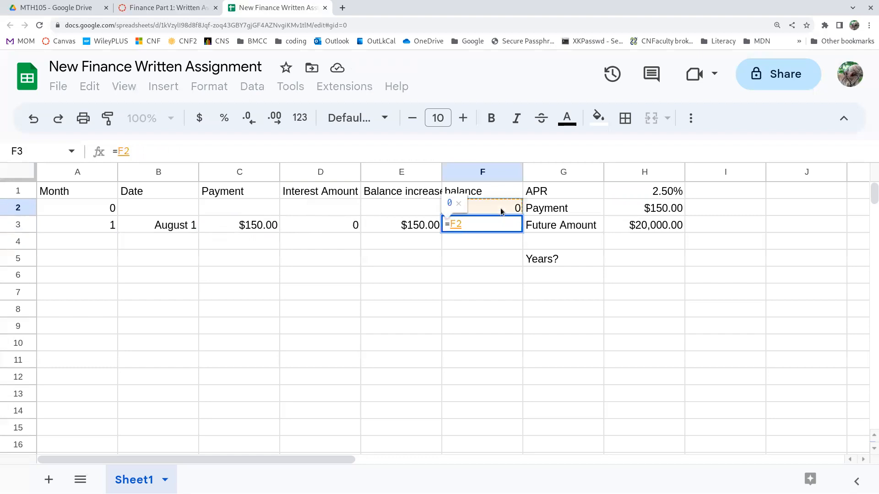
type("+")
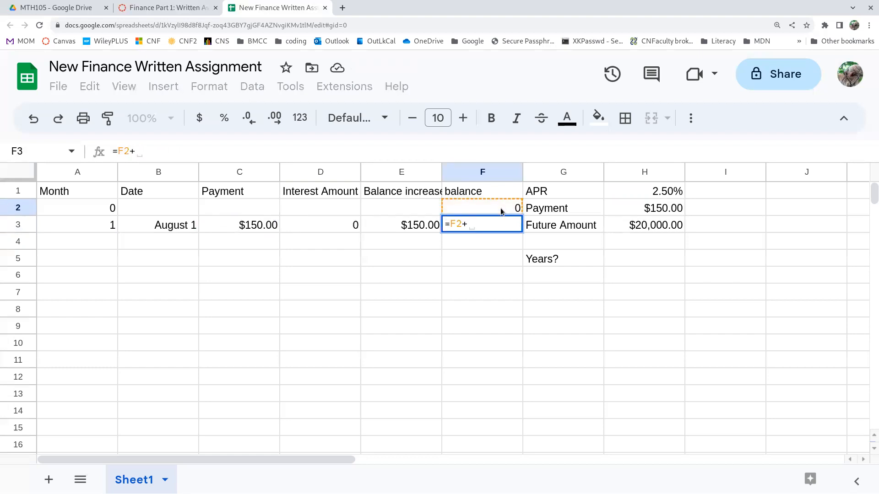
left_click(418, 229)
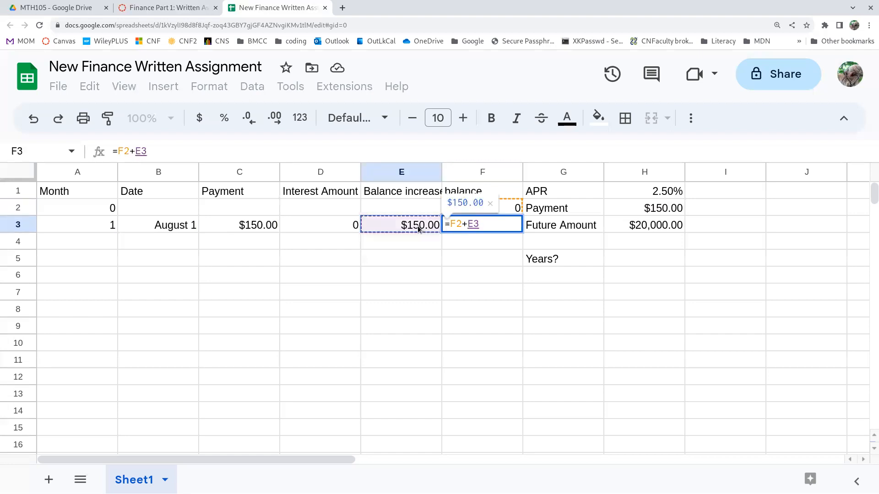
key("Return")
left_click(498, 226)
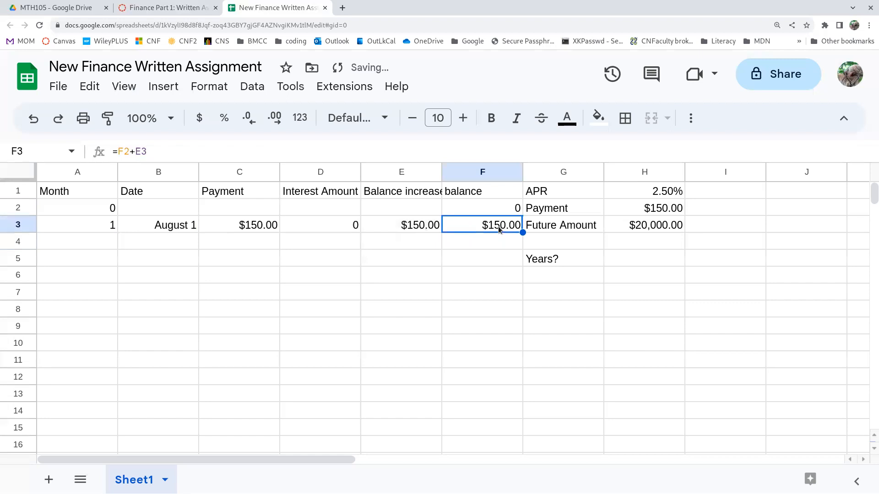
double_click(497, 226)
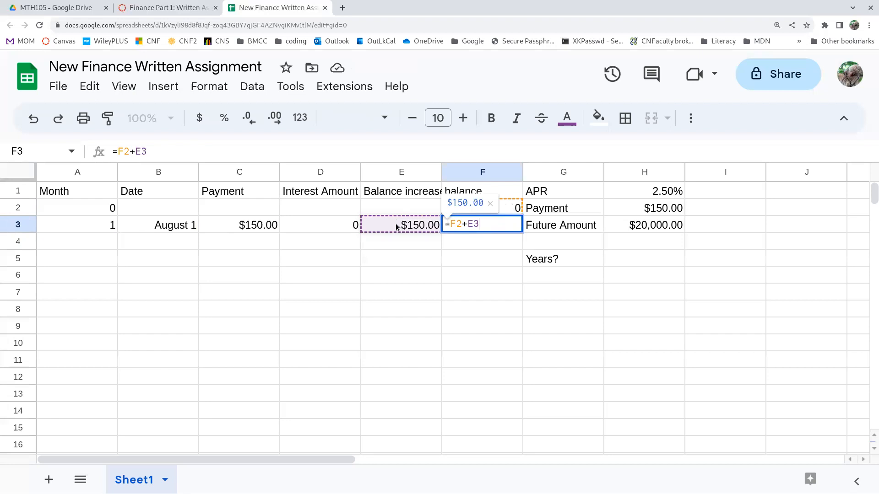
left_click(408, 242)
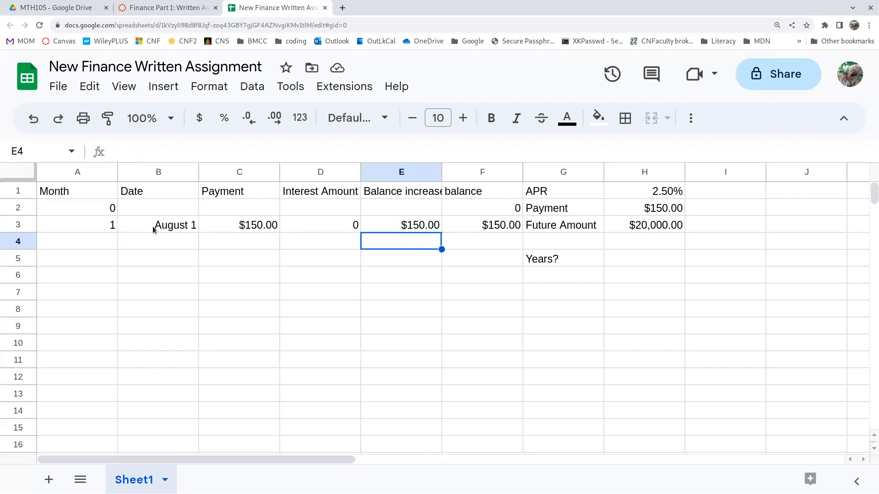
Fill the payment, interest, balance increase and balance formulas from C3:F3 down through row 12.
left_click(233, 227)
key("shift+Right")
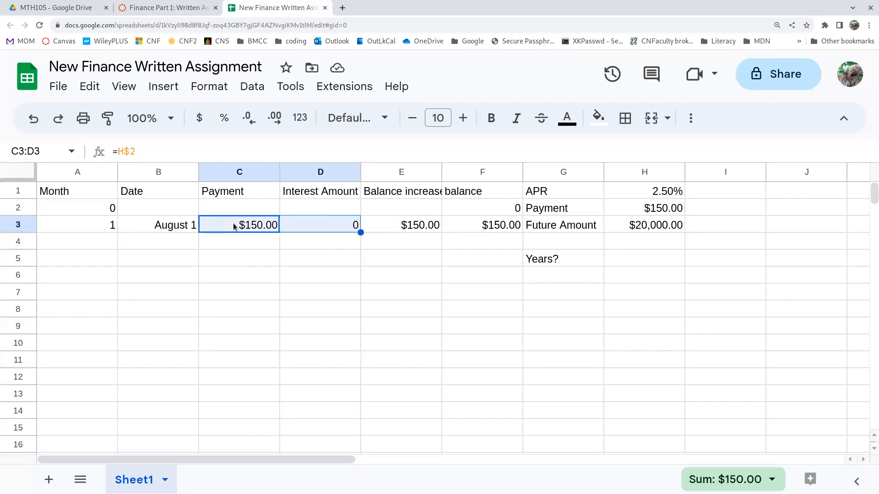
key("shift+Right")
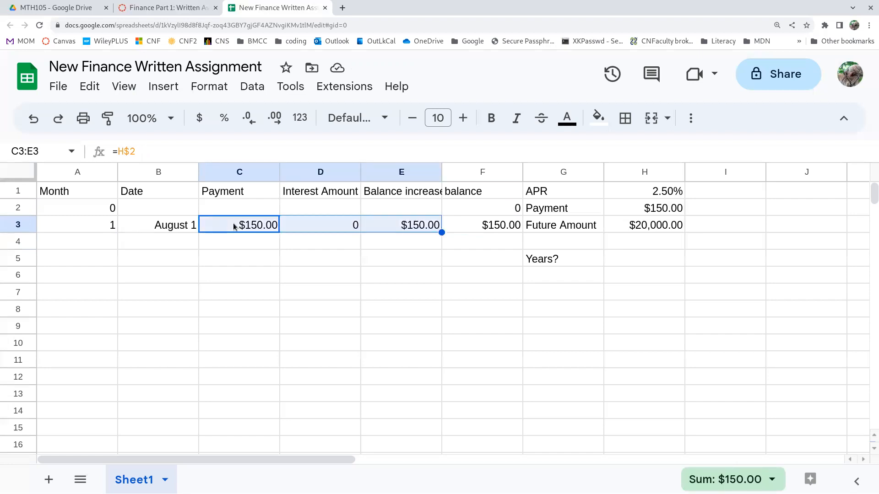
key("shift+Right")
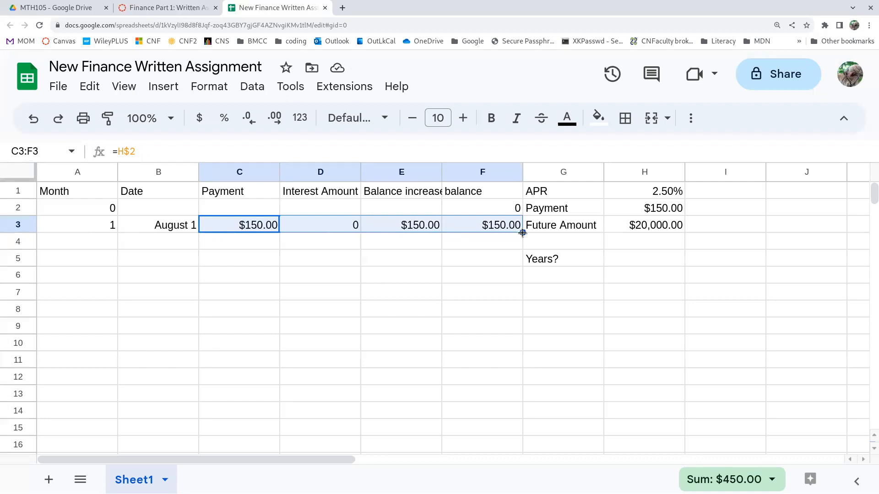
left_click(482, 299)
left_click_drag(252, 228, 485, 228)
left_click_drag(523, 232, 522, 383)
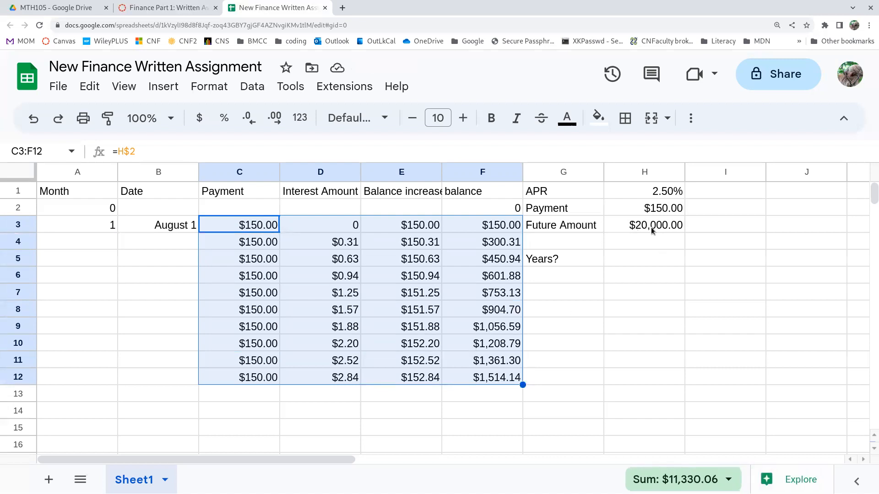
Enter September 1 as the second date in B4 and 2 as the month number in A4.
left_click(93, 227)
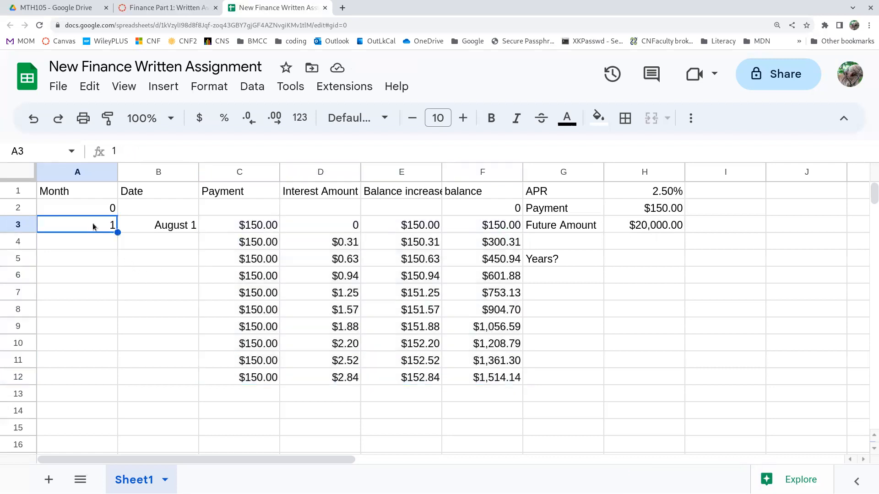
left_click(180, 229)
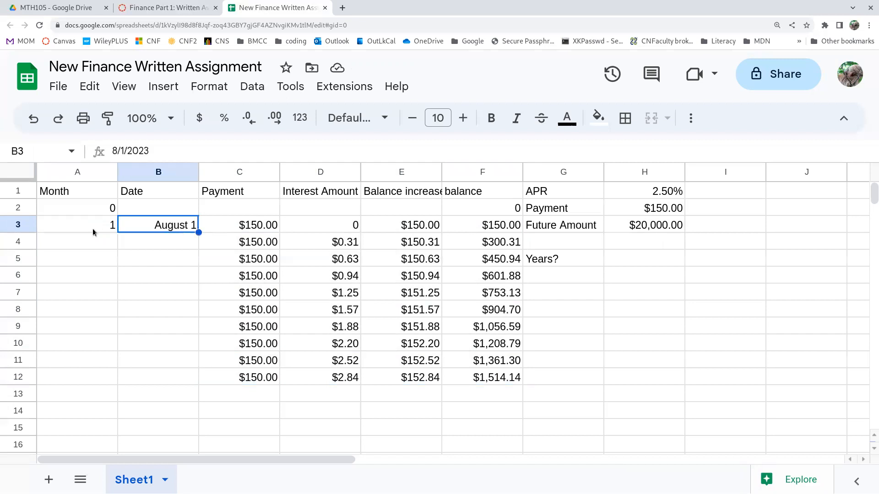
left_click(165, 247)
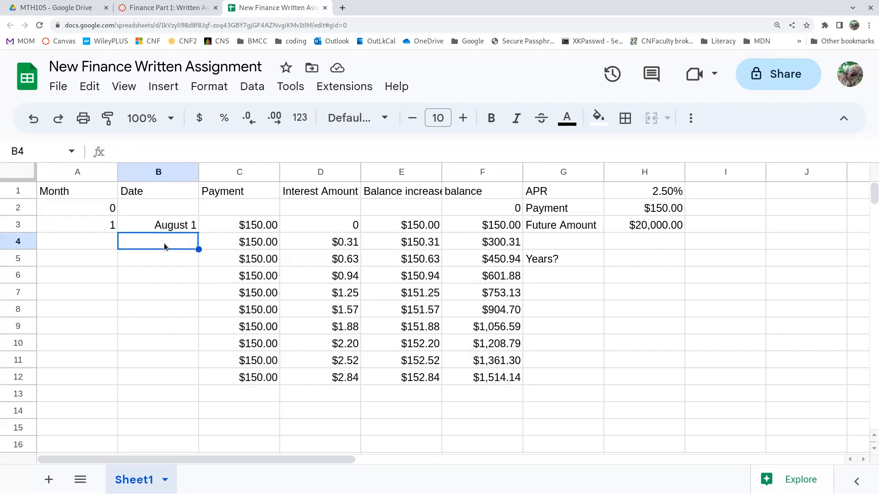
type("Sepet")
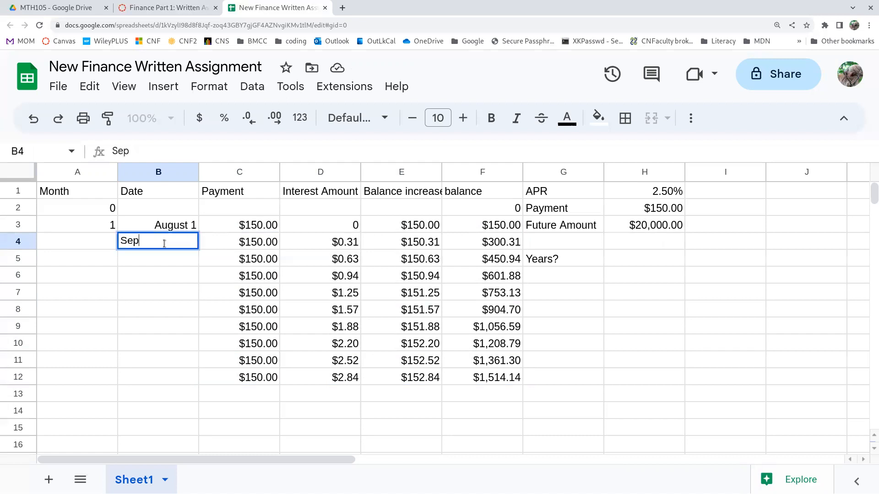
key("BackSpace")
key("BackSpace")
type("tember 1")
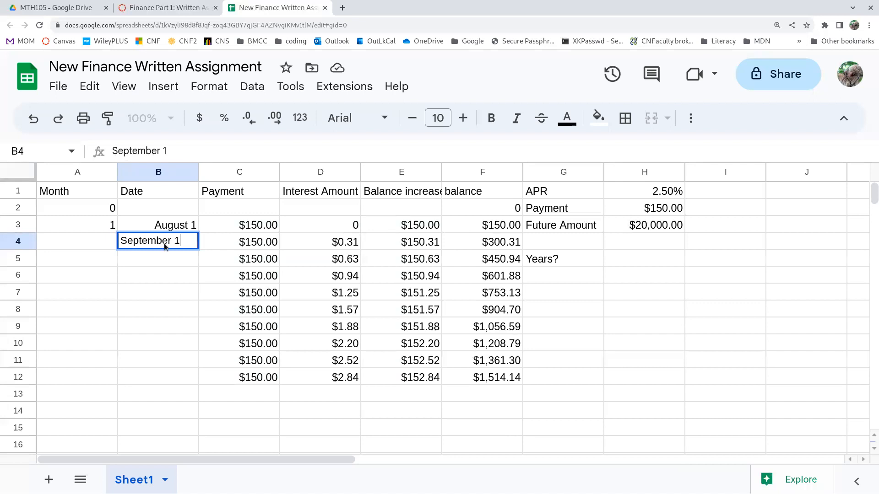
key("Return")
left_click(108, 239)
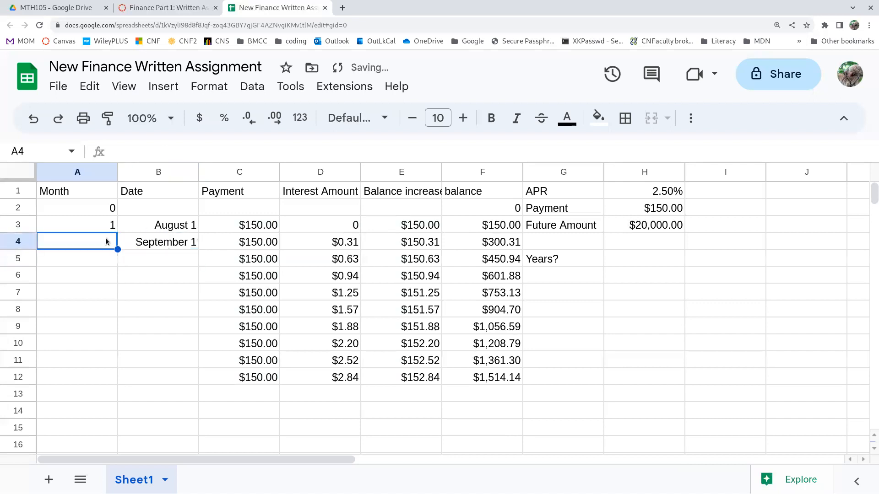
type("2")
key("Return")
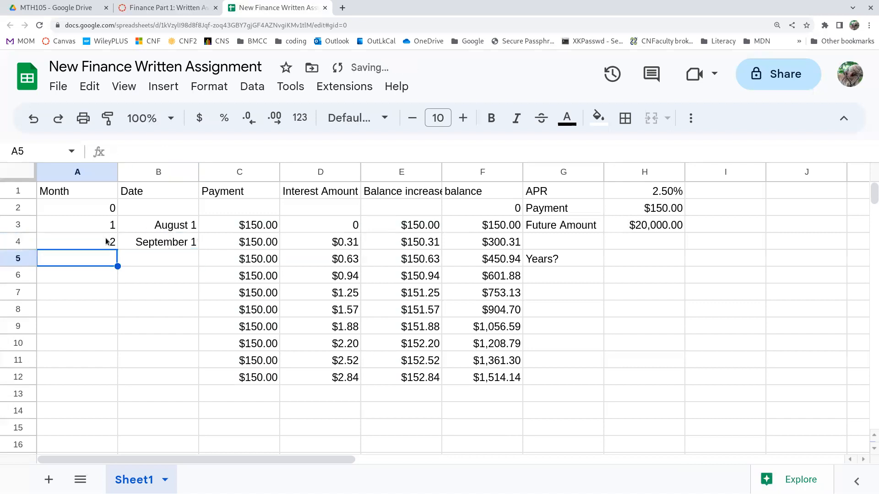
Extend the month number and date series from A3:B4 down through row 12.
left_click_drag(105, 228, 146, 247)
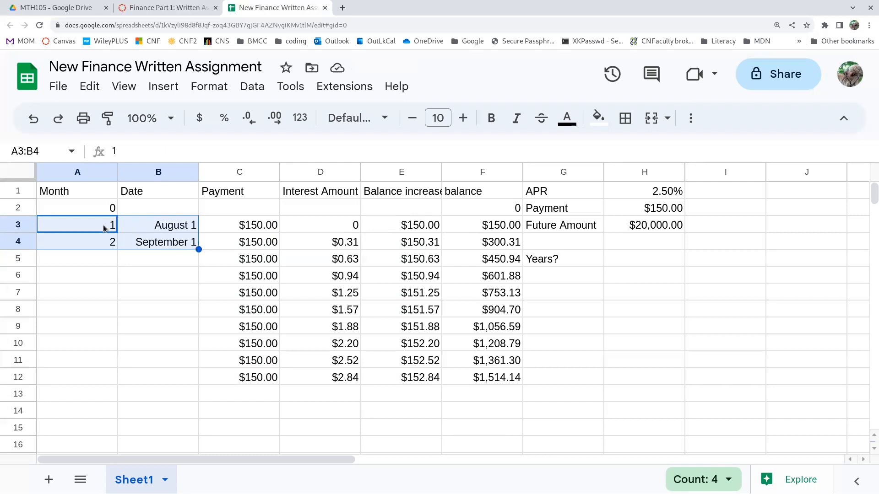
left_click_drag(199, 249, 200, 382)
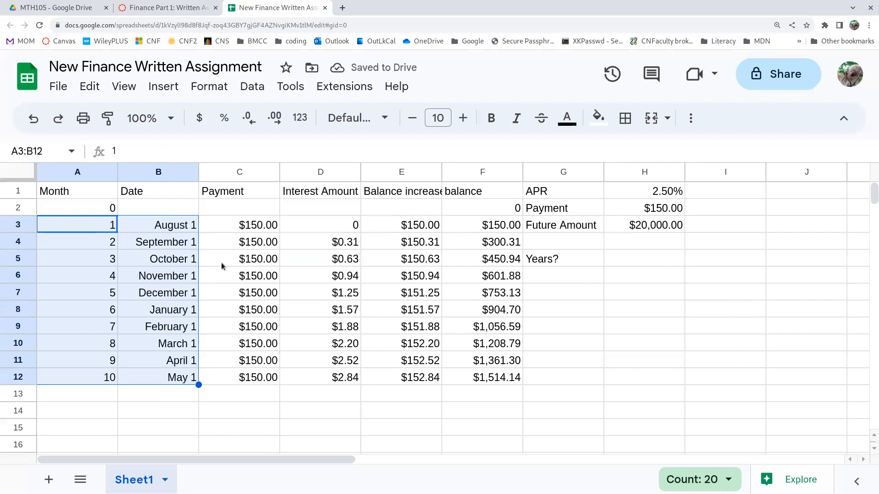
left_click(167, 296)
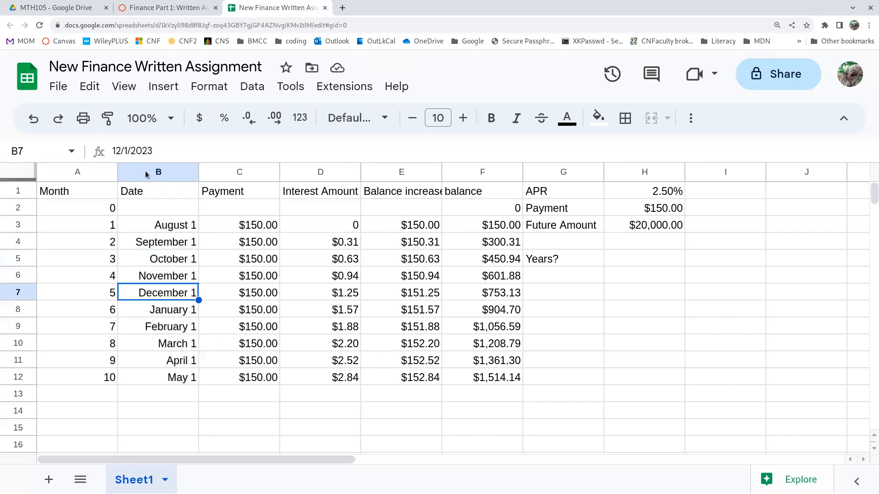
left_click(184, 361)
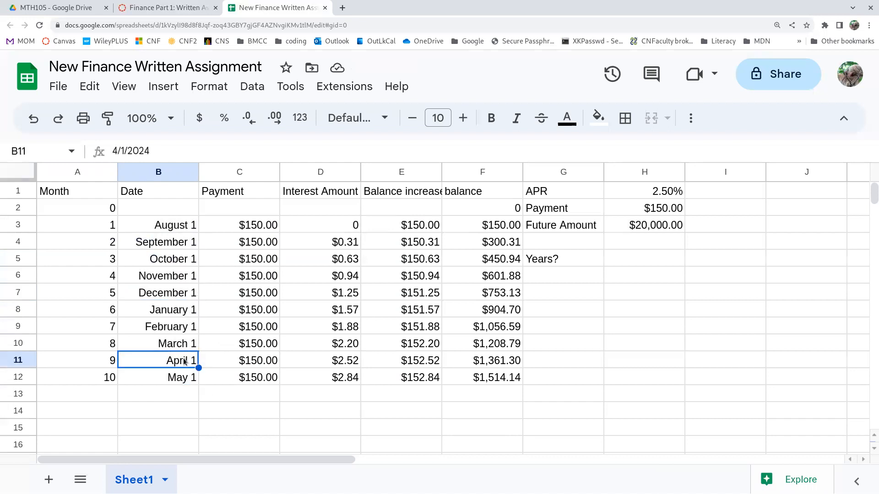
left_click(211, 404)
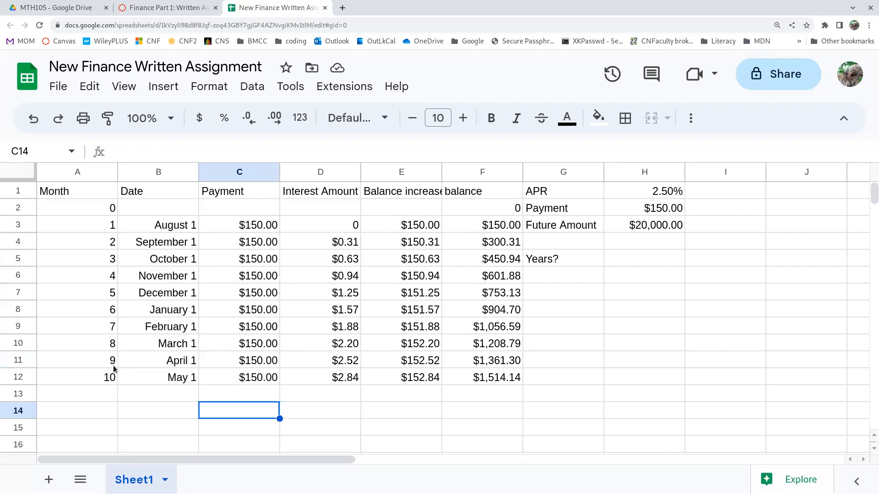
Extend all table columns from rows 11 and 12 (A11:F12) down through row 120.
left_click_drag(102, 361, 501, 378)
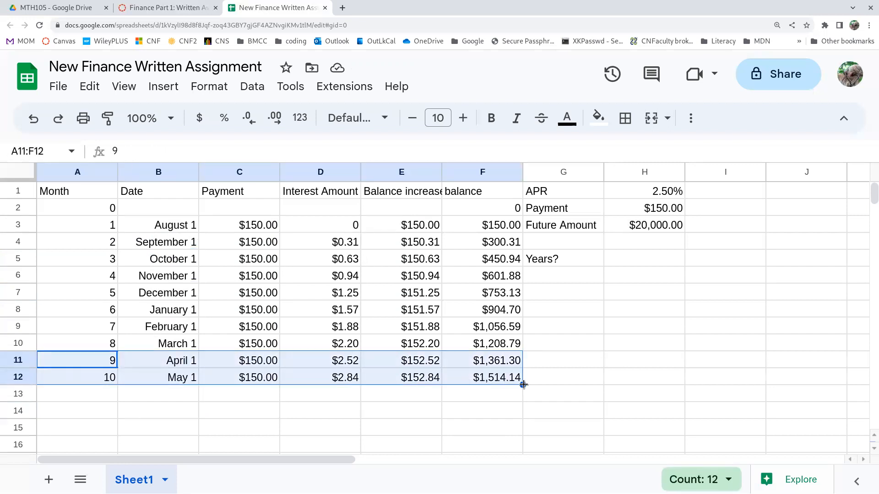
left_click_drag(523, 385, 524, 470)
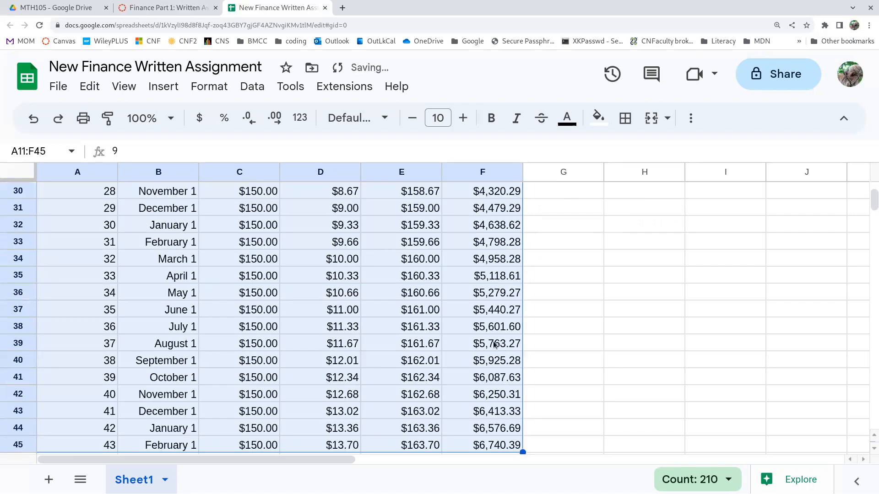
scroll(494, 344, "down", 5)
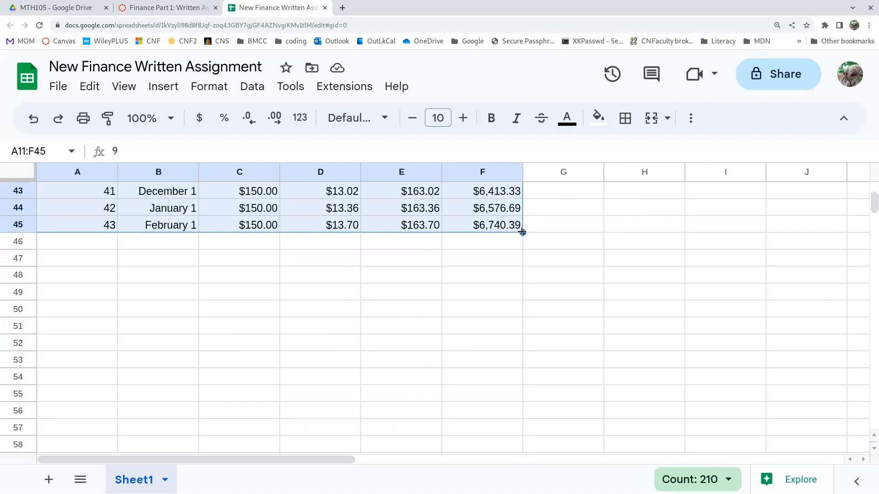
left_click_drag(521, 232, 521, 471)
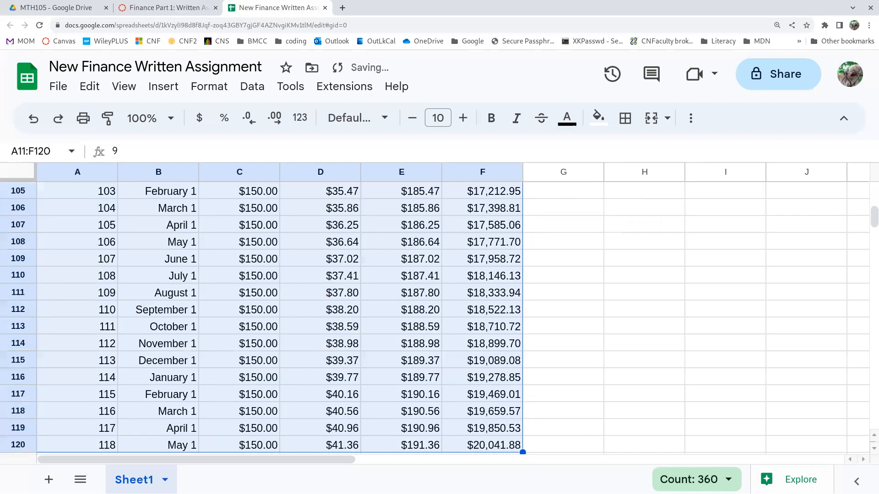
Examine the month numbers and balances in rows 119 and 120 against the $20,000 target.
left_click(490, 429)
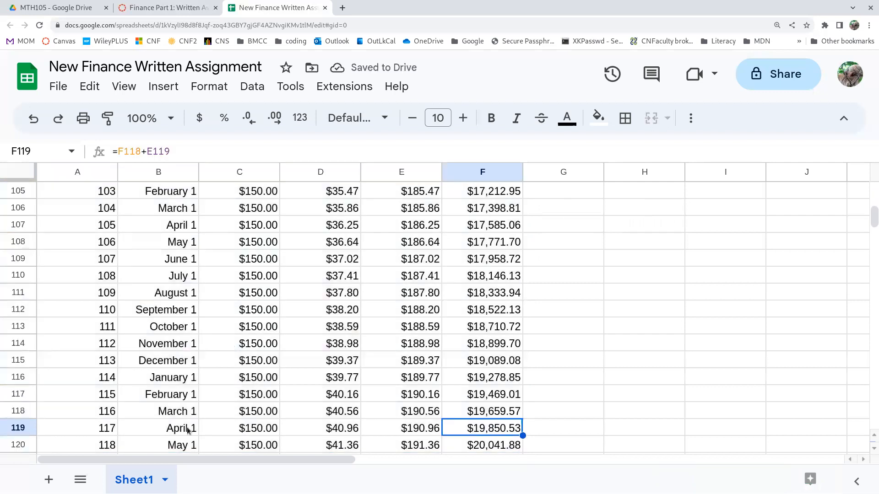
left_click(96, 428)
key("Down")
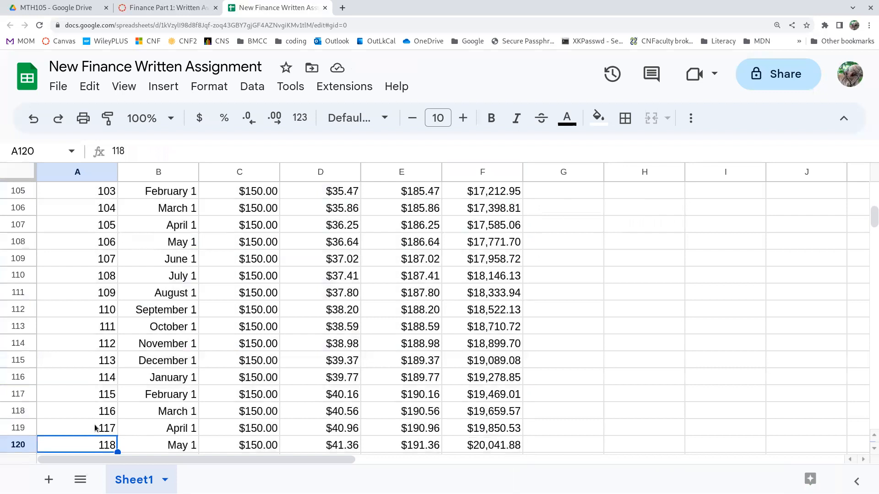
key("Up")
key("Right")
key("Right")
key("Right")
key("Right")
key("Right")
key("Right")
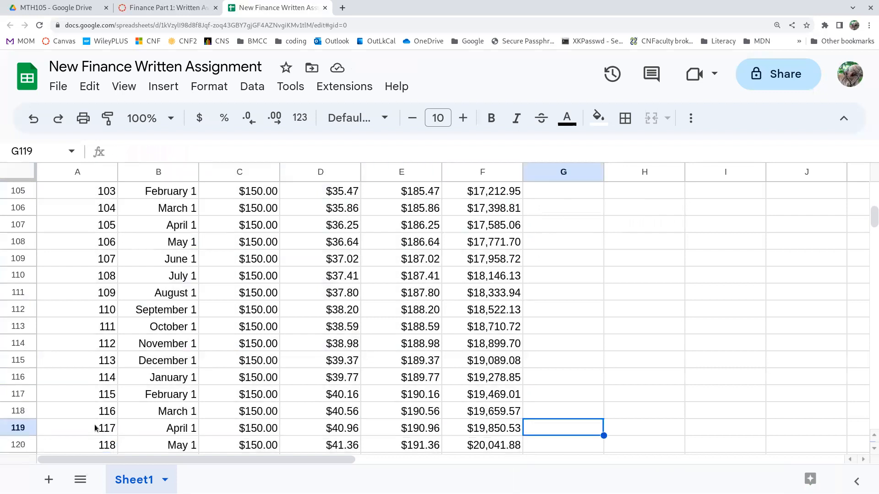
key("Left")
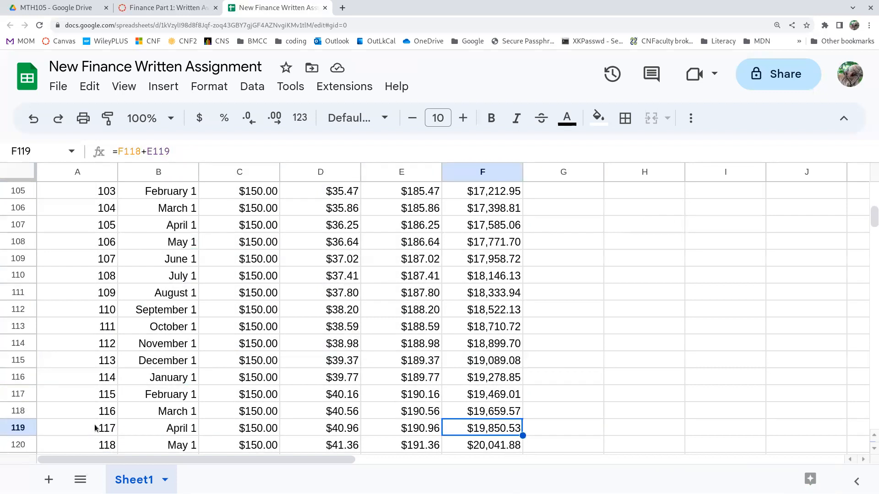
key("Down")
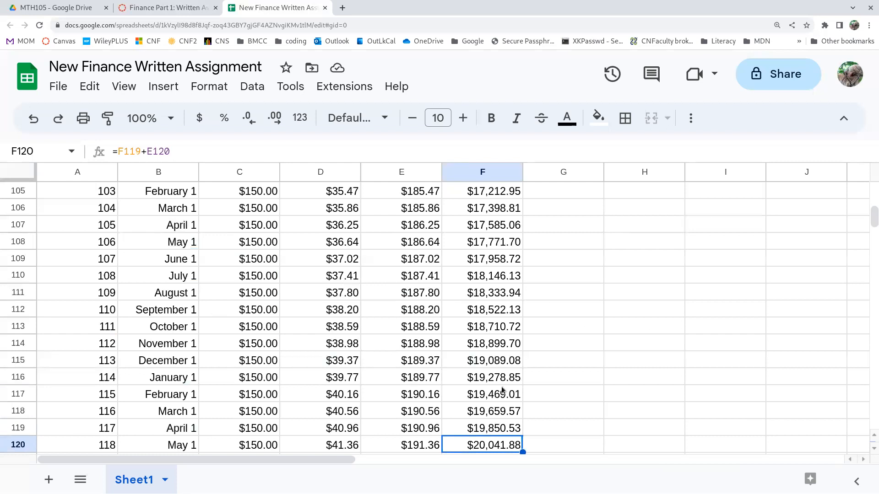
Extend the table from A119:F120 down through row 132.
left_click_drag(86, 430, 503, 446)
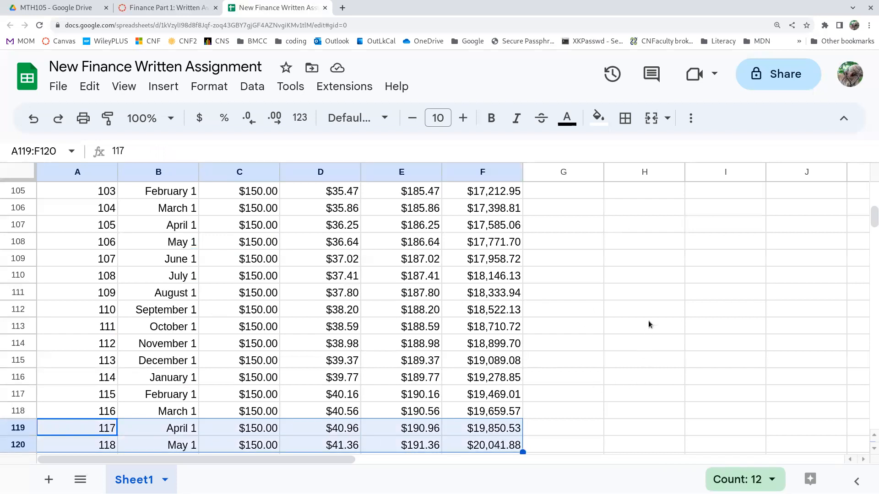
scroll(648, 324, "down", 4)
left_click_drag(522, 249, 521, 446)
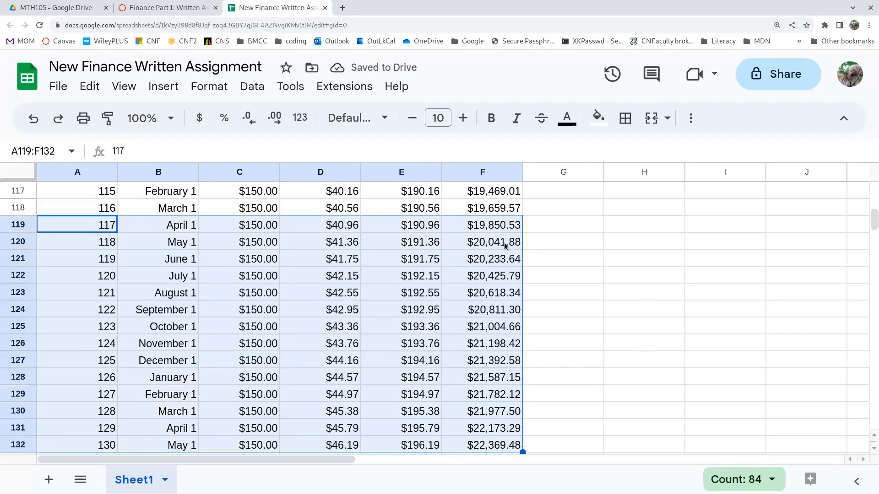
left_click(509, 225)
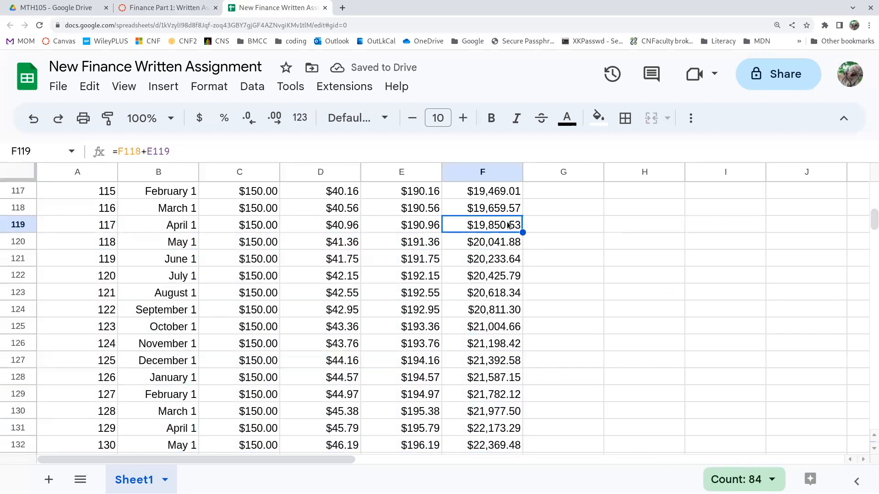
Clear the surplus table rows below row 120, from A121 through F143.
left_click(500, 245)
left_click(493, 263)
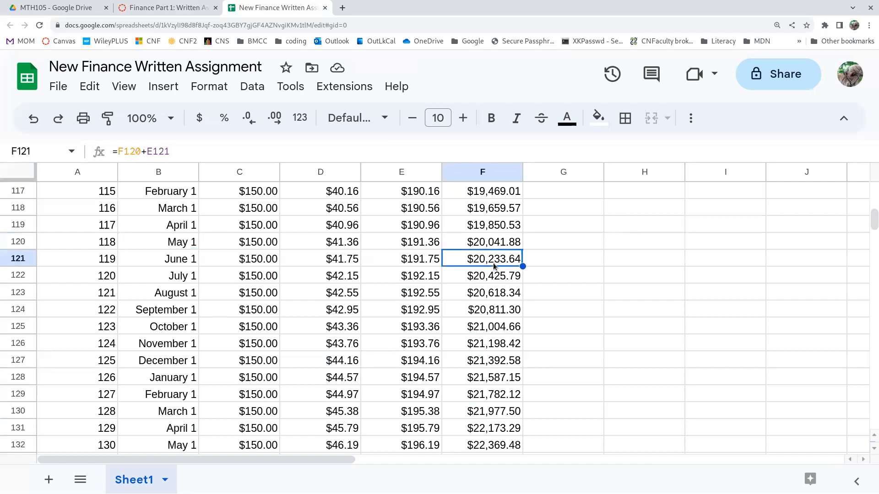
key("shift+Left")
key("shift+Left")
key("shift+Left")
key("shift+Left")
key("shift+Left")
key("shift+Down")
key("shift+Down")
key("shift+Down")
key("shift+Down")
key("shift+Down")
key("shift+Down")
key("shift+Down")
key("shift+Down")
key("shift+Down")
key("shift+Down")
key("shift+Down")
key("shift+Down")
key("shift+Down")
key("shift+Down")
key("shift+Down")
key("shift+Down")
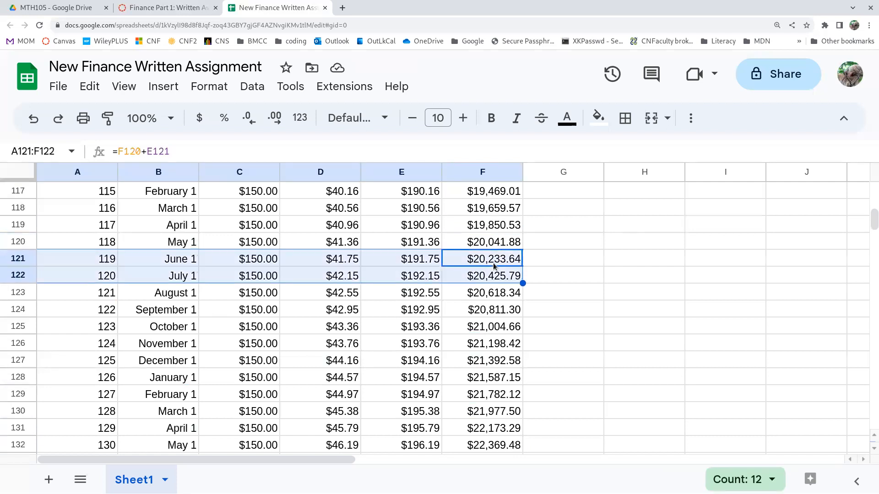
key("shift+Down")
key("shift+Down")
key("shift+Down")
key("shift+Down")
key("shift+Down")
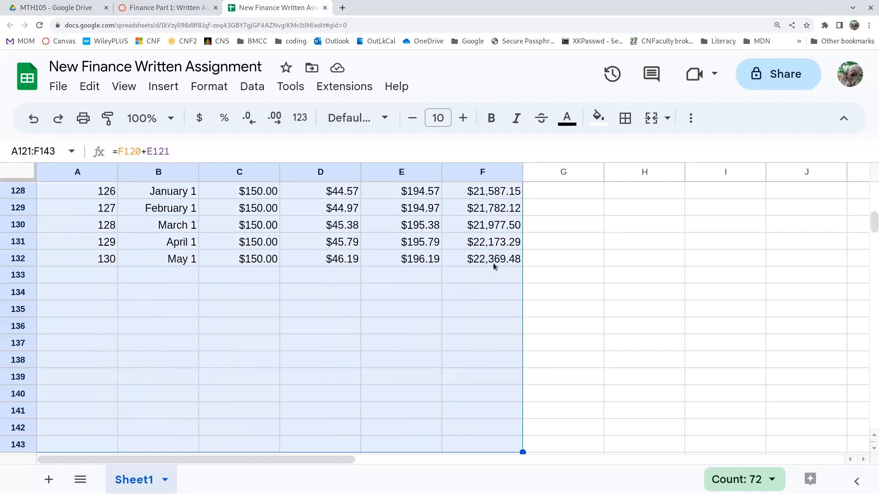
key("Delete")
scroll(623, 310, "up", 5)
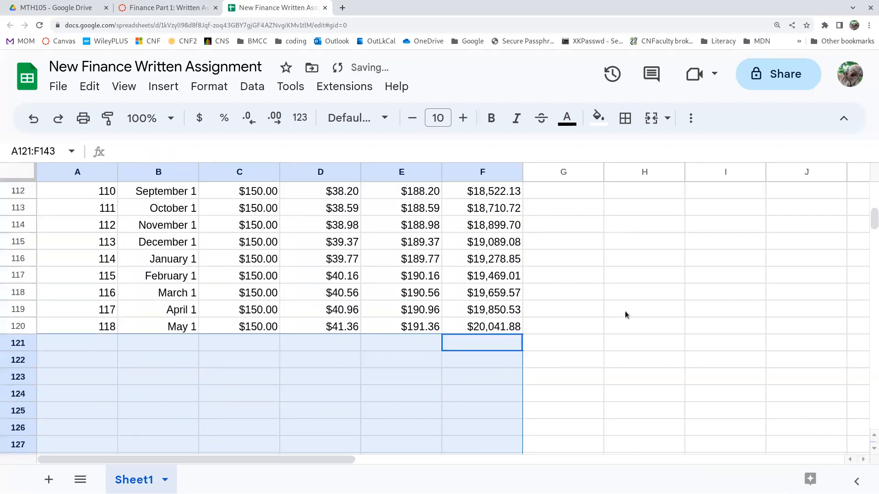
left_click(475, 327)
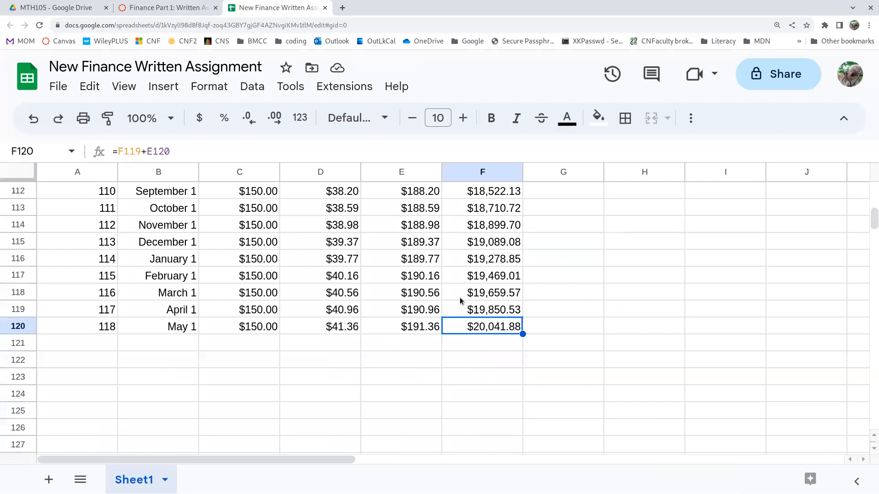
Replace the "Years?" label in G5 with "Months" and enter the label "Years" in G6.
scroll(460, 300, "up", 20)
scroll(460, 298, "up", 5)
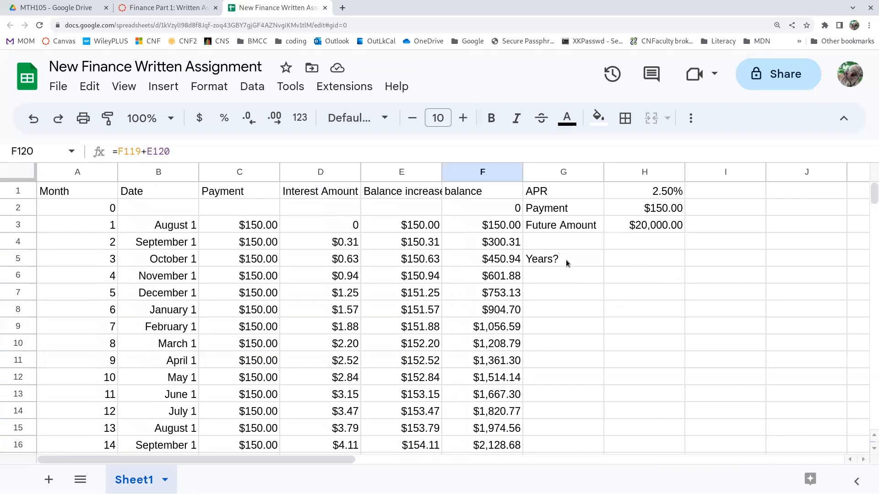
left_click(566, 261)
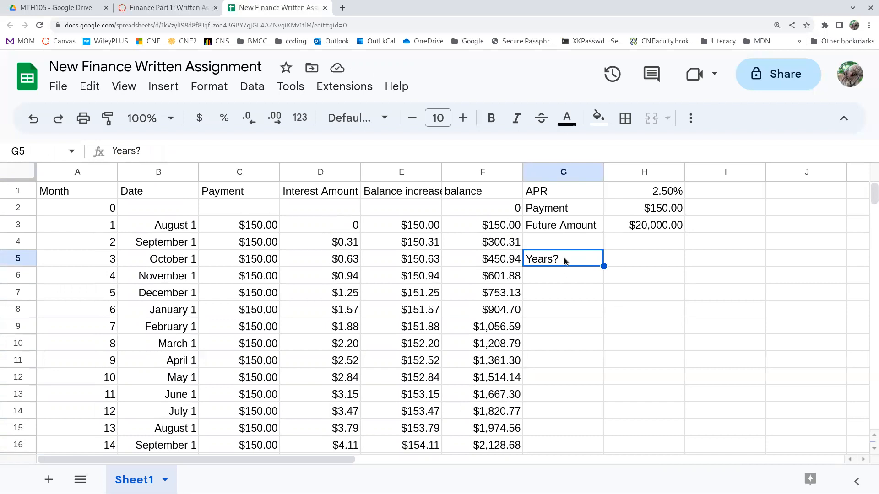
key("Delete")
type("Months")
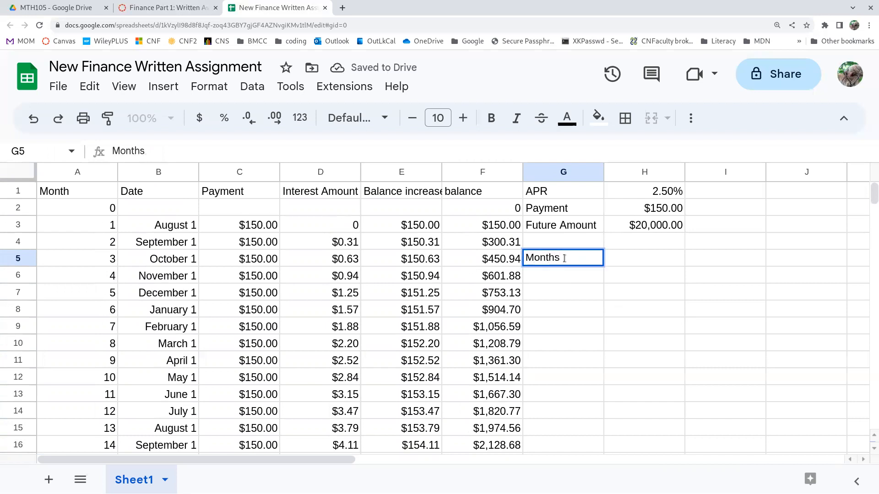
key("Return")
type("Years")
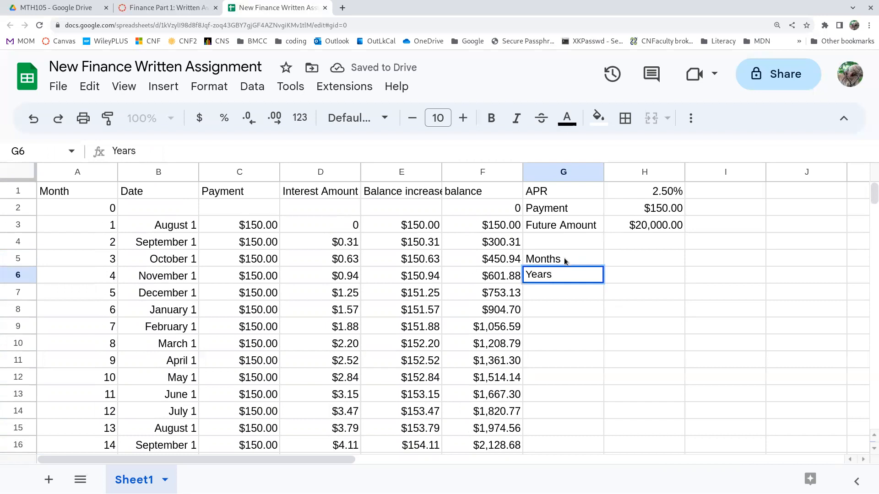
key("Return")
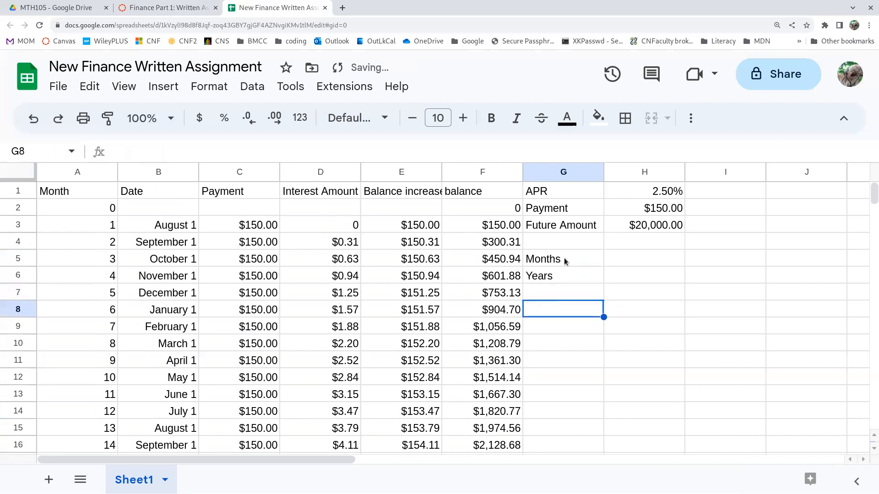
Enter the labels "Total Interest" in G7 and "Total Paid" in G8.
type("T")
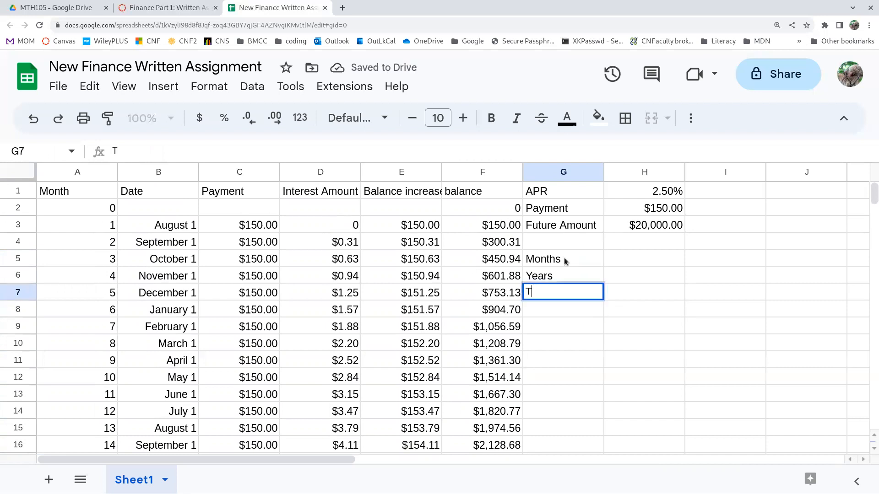
type("otal Int")
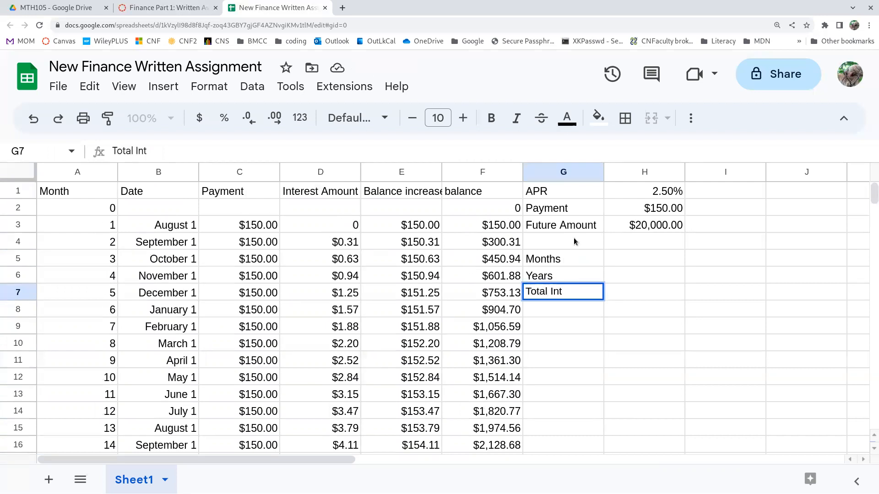
type("erest")
key("Return")
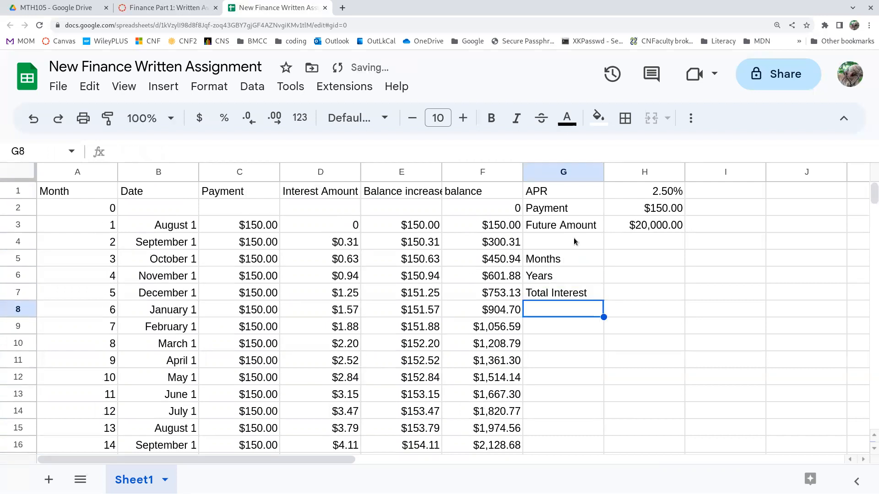
type("To")
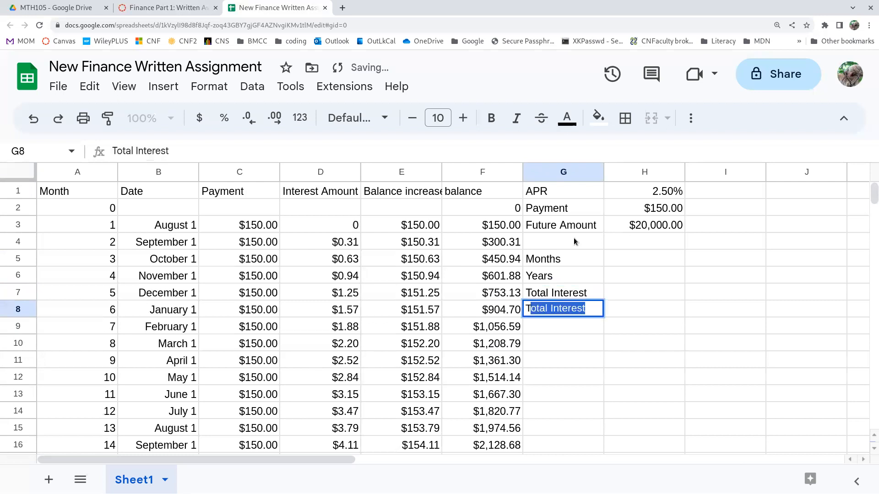
type("tal ")
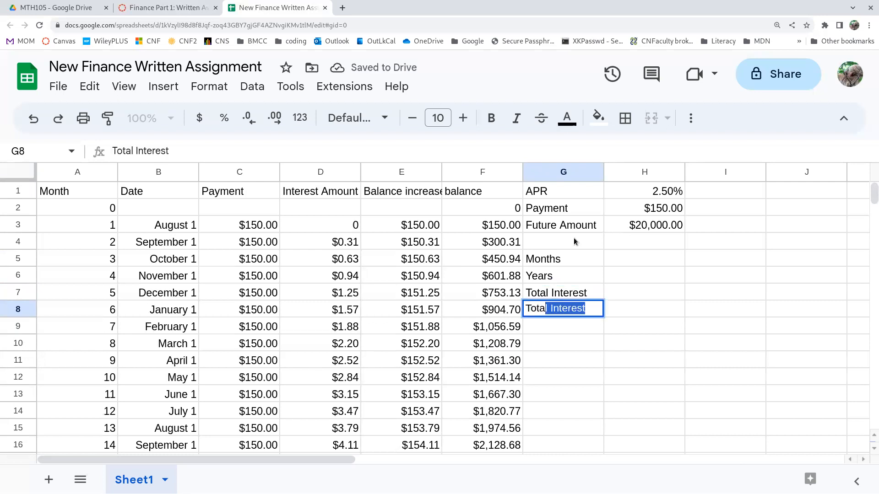
type("Paid")
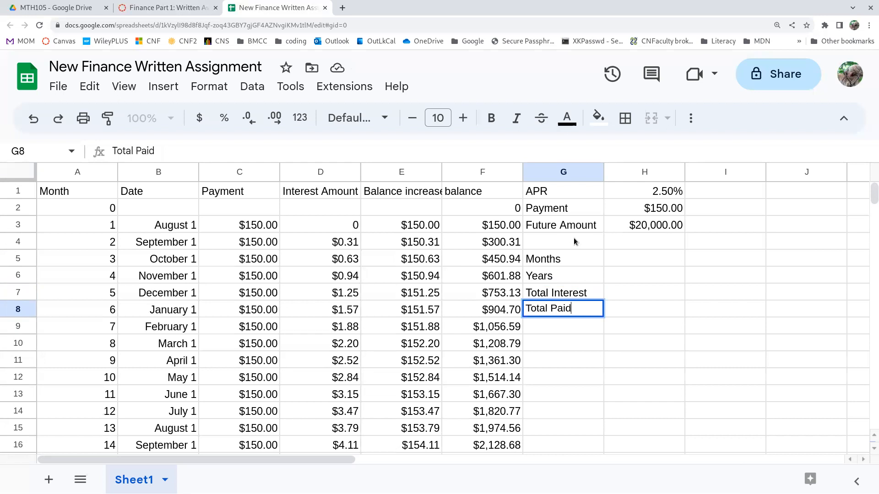
key("Tab")
Calculate the number of months in H5 with =count(C:C), rejecting the suggested autofill for the cells below.
key("Up")
key("Up")
key("Up")
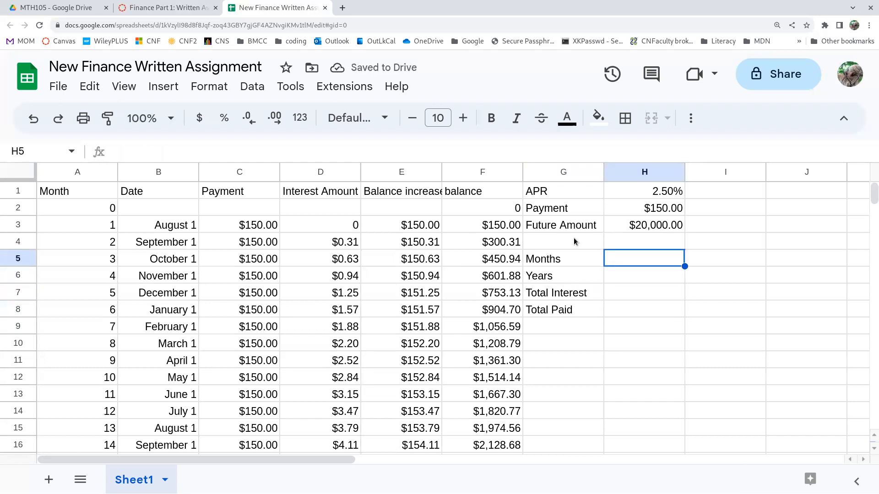
type("=")
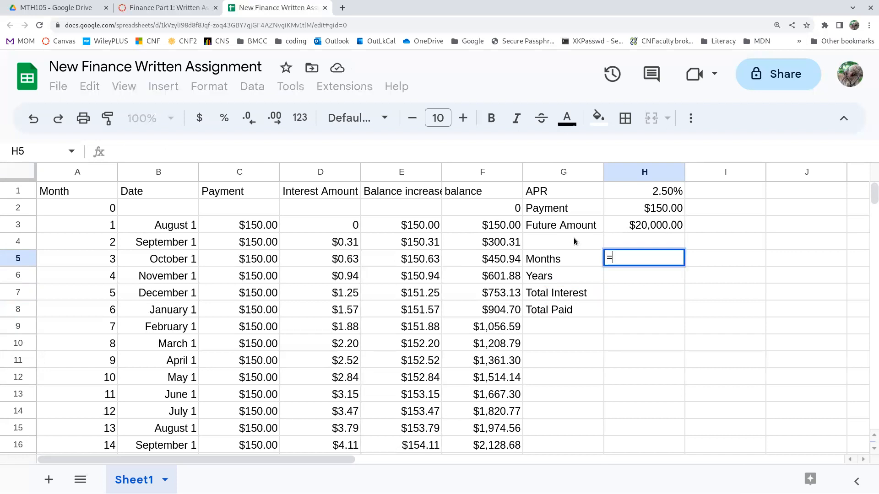
type("cou")
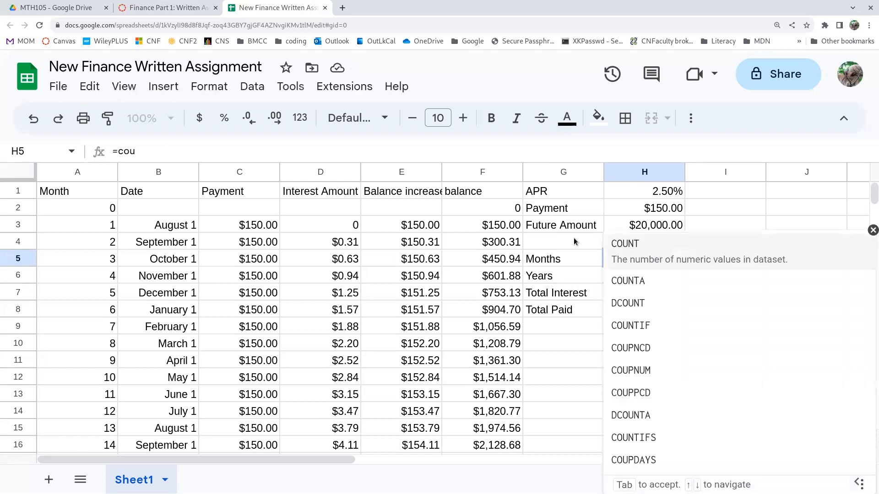
type("nt(")
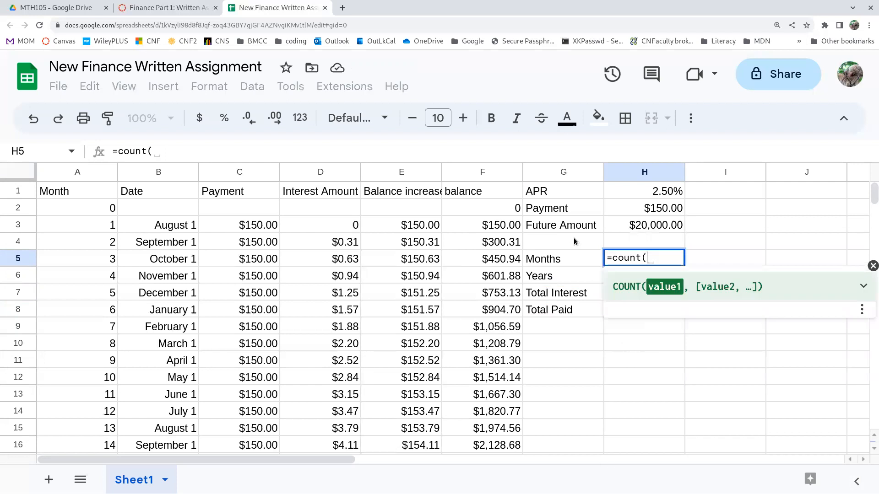
left_click(246, 176)
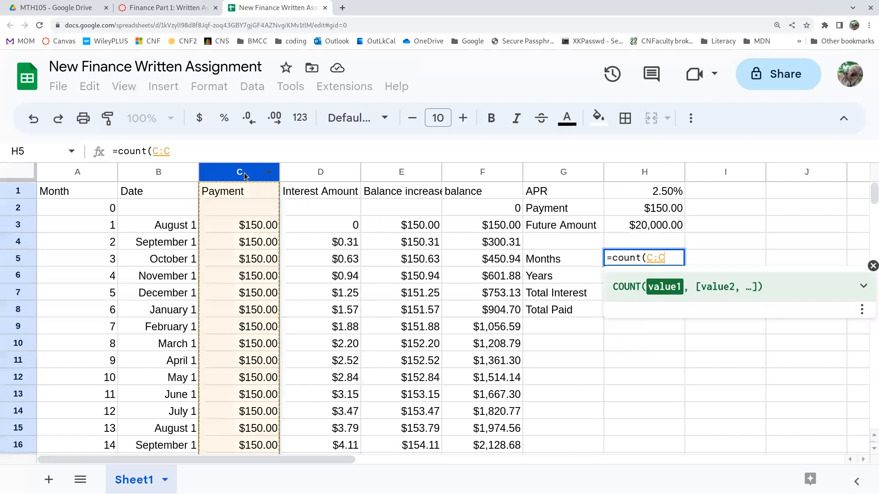
type(")")
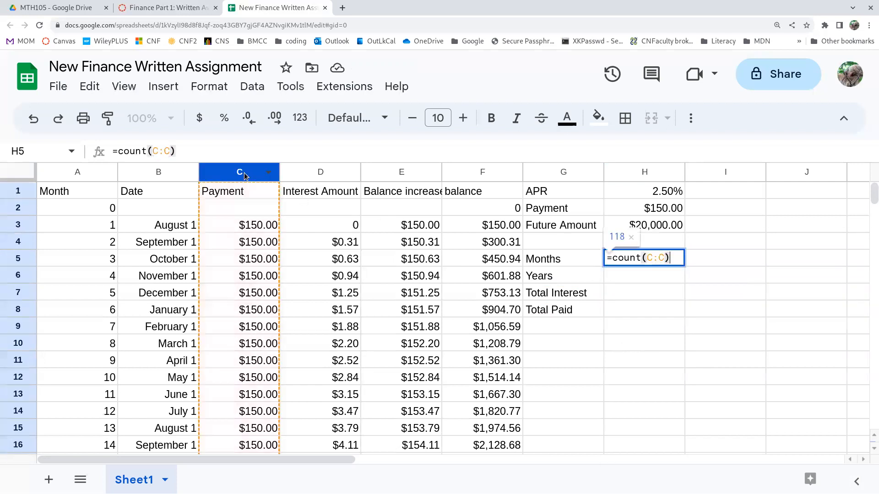
key("Return")
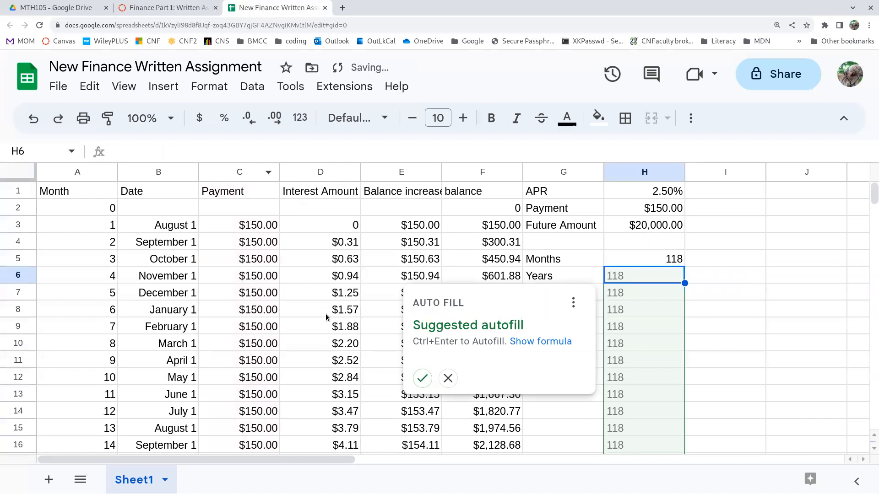
left_click(448, 378)
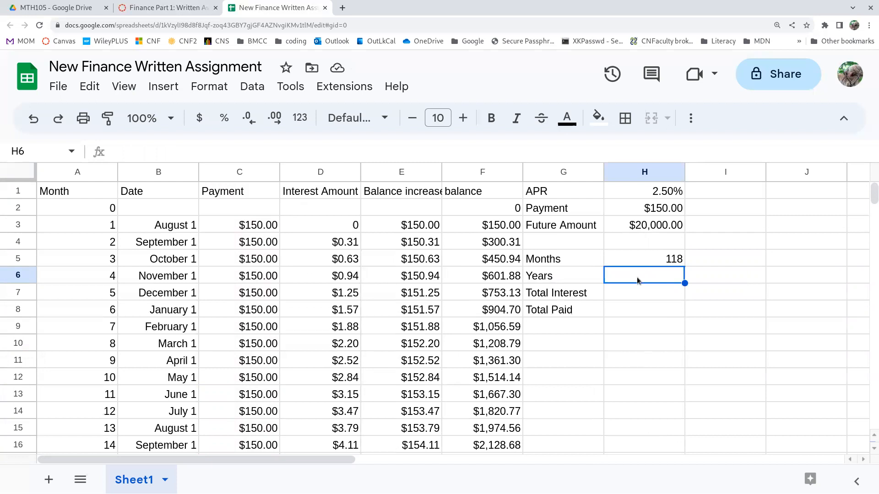
Calculate the number of years in H6 with the formula =H5/12.
type("=")
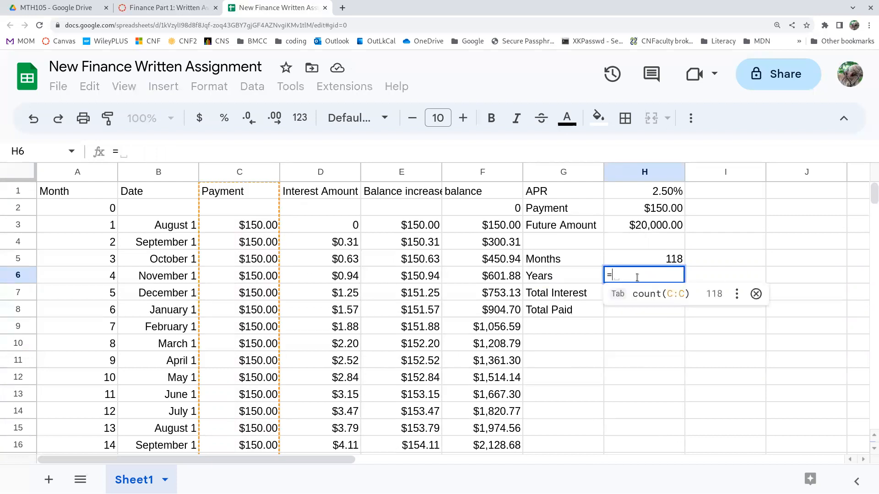
left_click(673, 259)
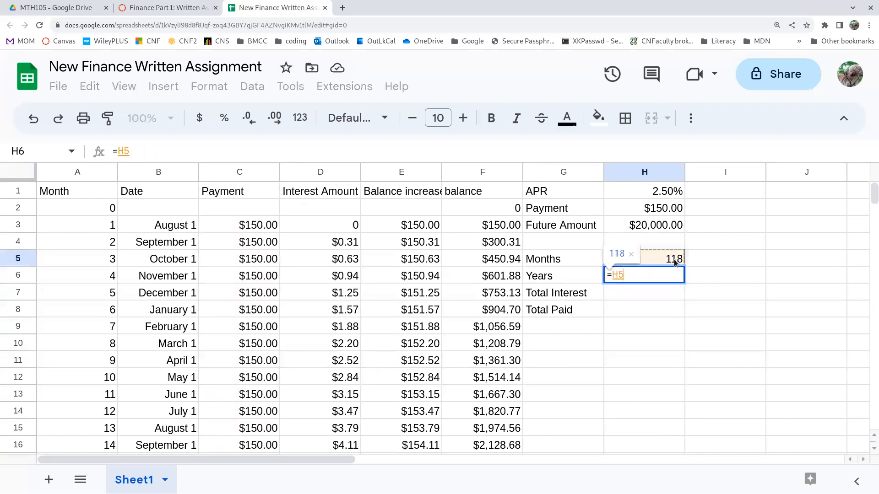
type("/12")
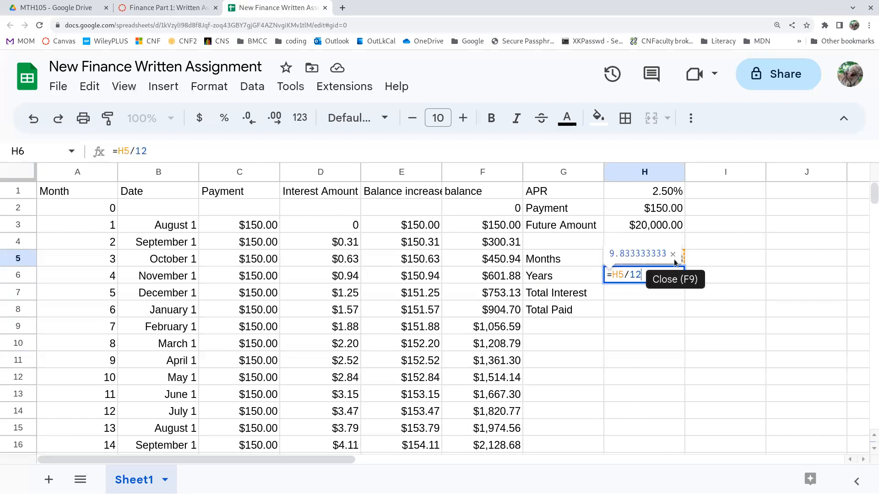
key("Return")
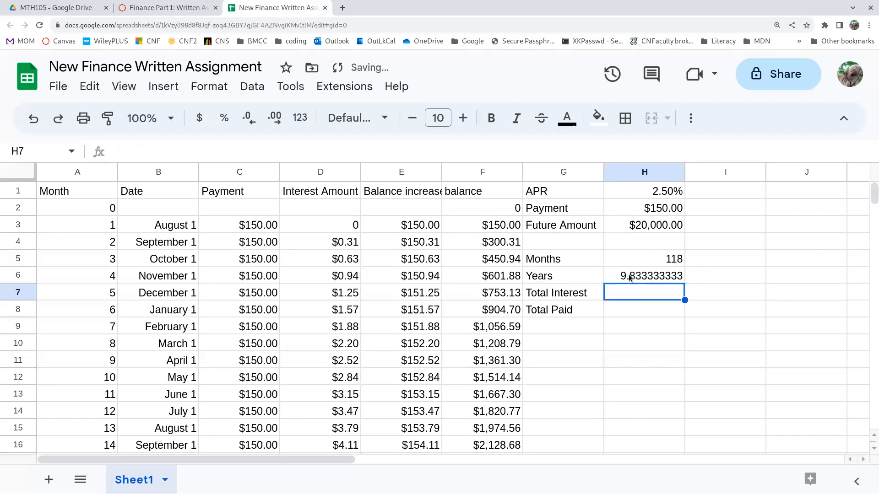
Reduce the years value in H6 to two decimal places.
left_click(660, 280)
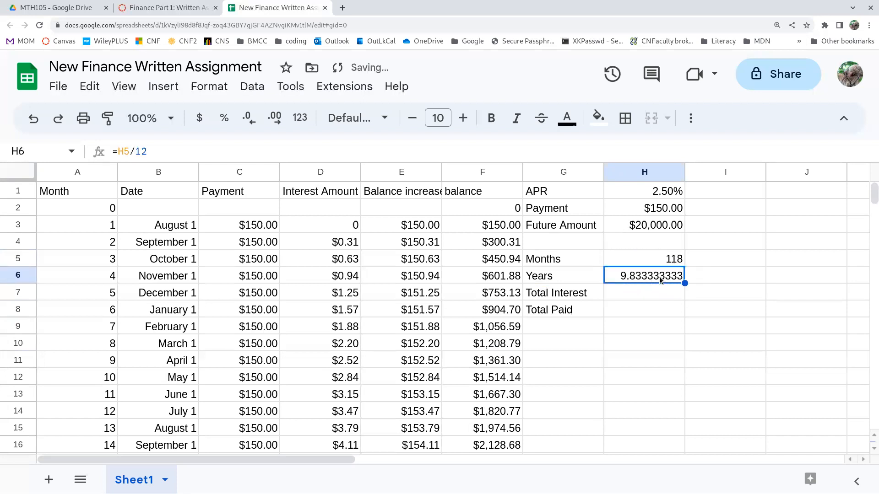
left_click(249, 120)
left_click(250, 120)
left_click(249, 120)
left_click(249, 120)
left_click(249, 120)
left_click(250, 120)
left_click(249, 120)
Calculate the total interest in H7 with =sum(D:D) and select that cell again.
left_click(668, 293)
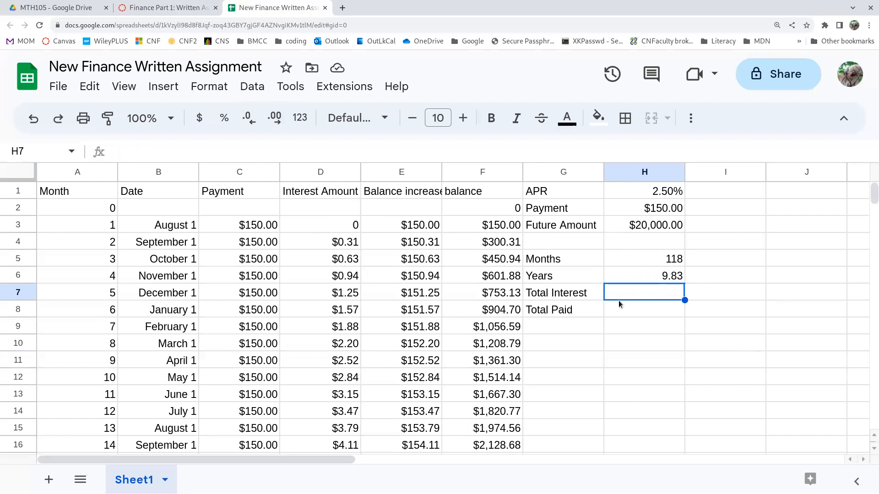
type("=sum(")
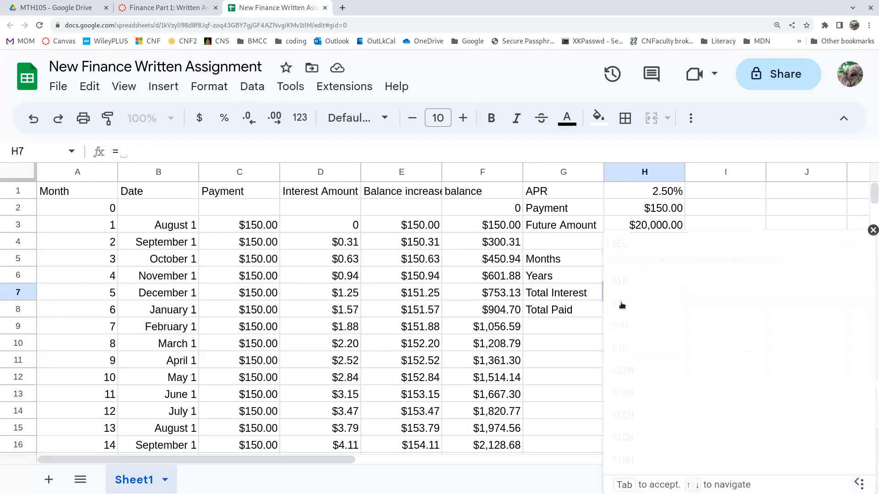
left_click(321, 173)
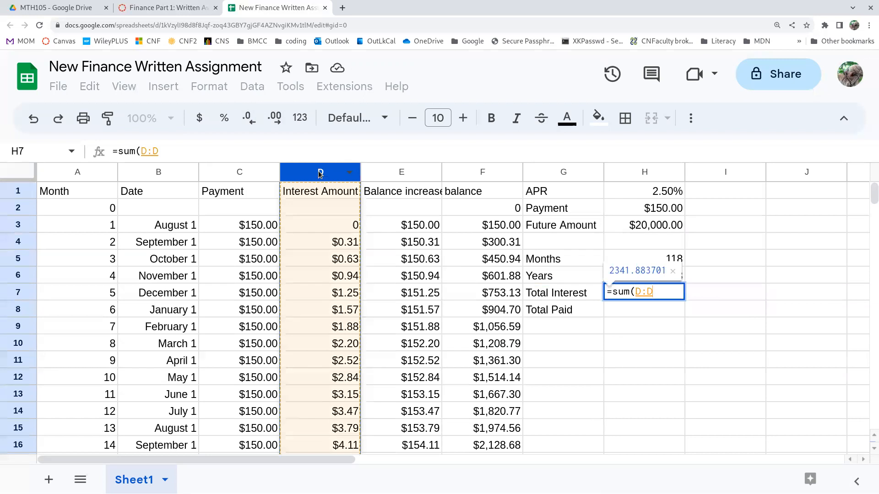
key("Return")
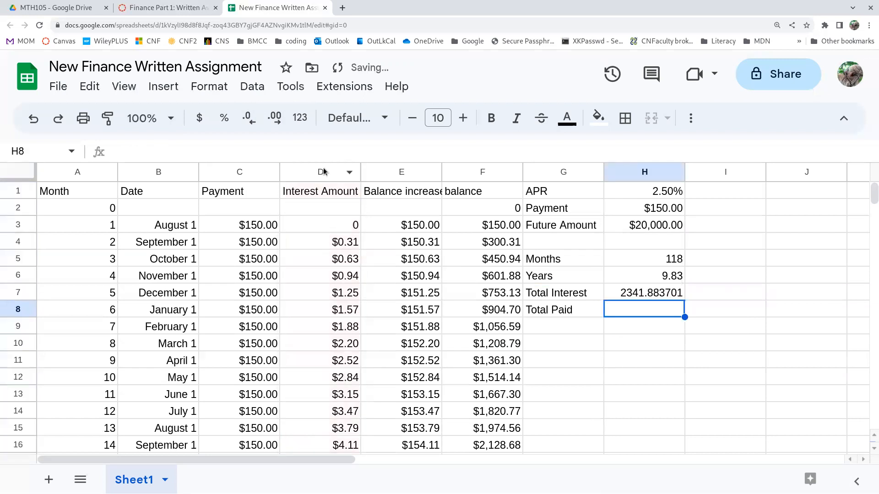
left_click(660, 293)
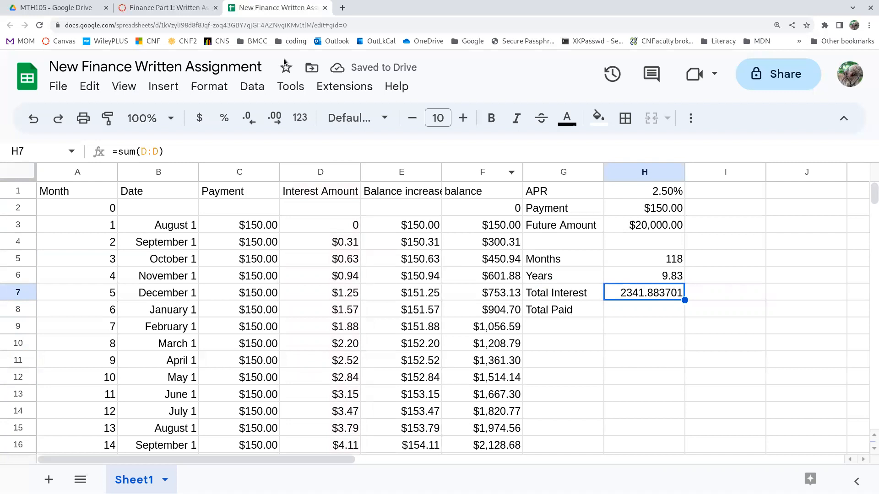
Format the total interest value in H7 as currency.
left_click(200, 118)
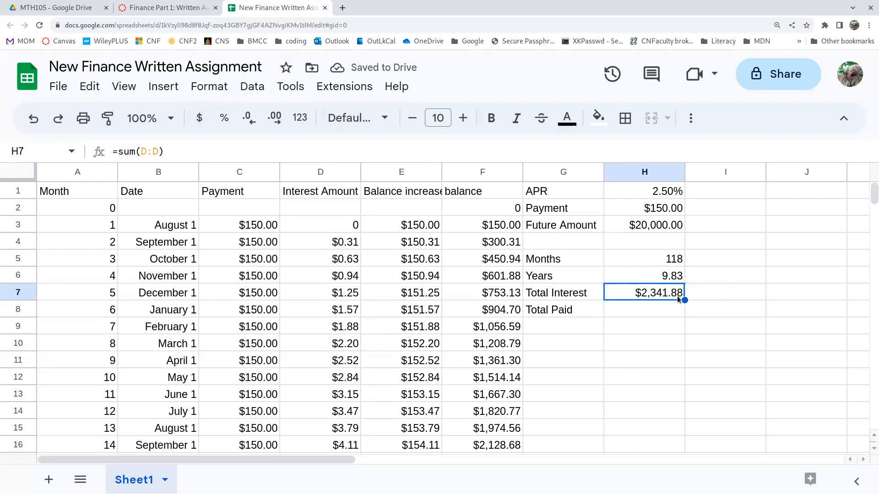
Calculate the total paid in H8 with =sum(C:C), format it as currency, and leave the total interest cell selected.
left_click(642, 316)
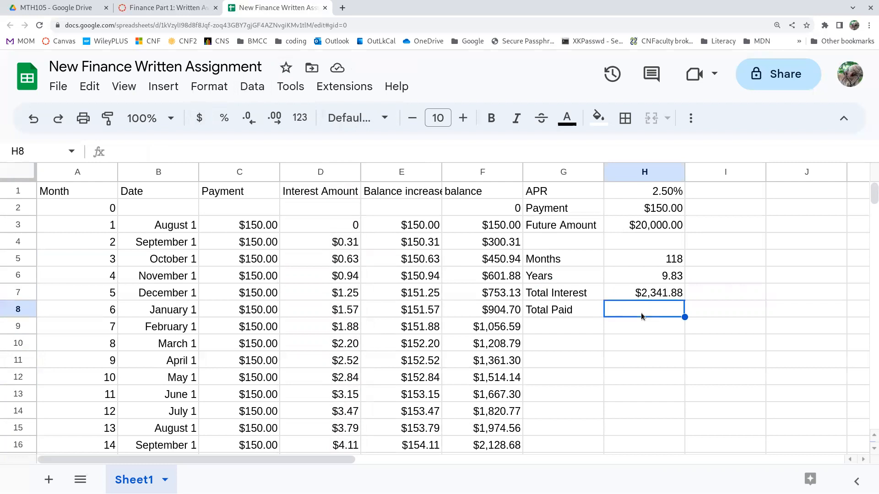
type("=")
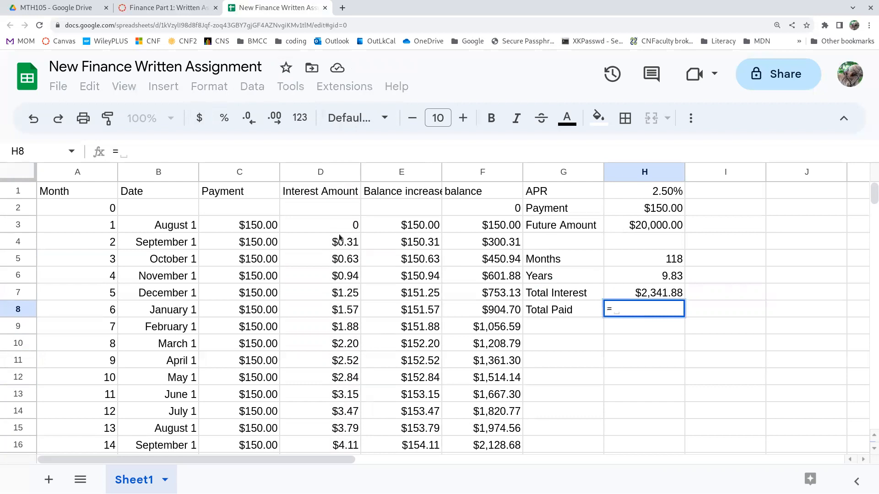
type("sum(")
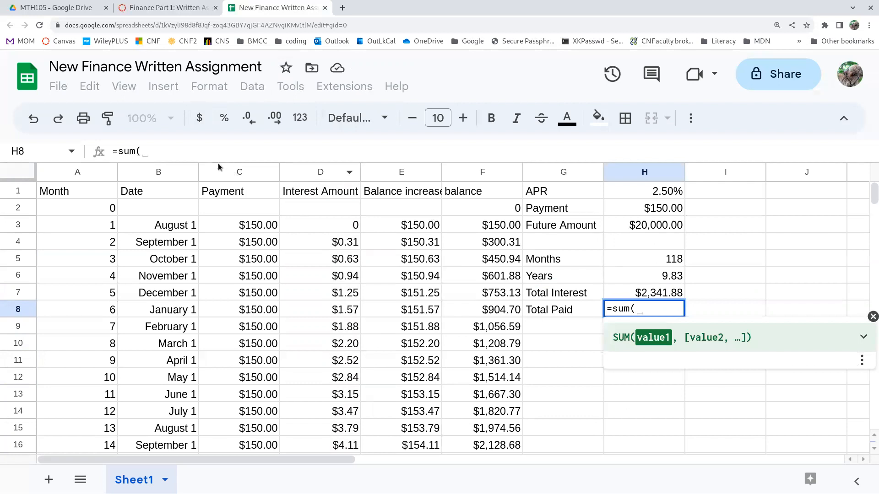
left_click(220, 173)
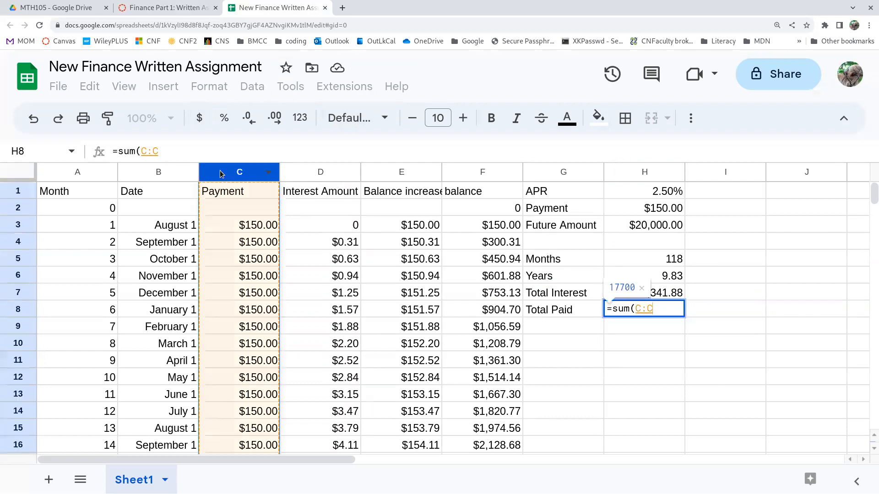
key("Return")
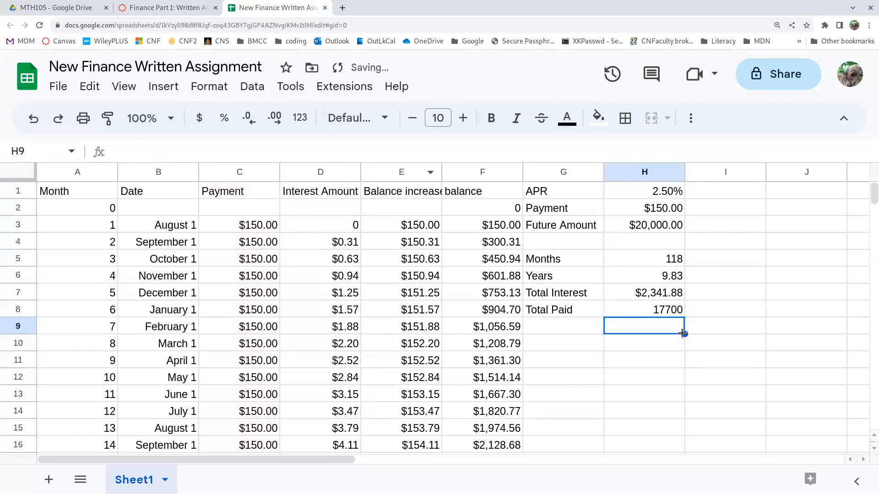
left_click(664, 310)
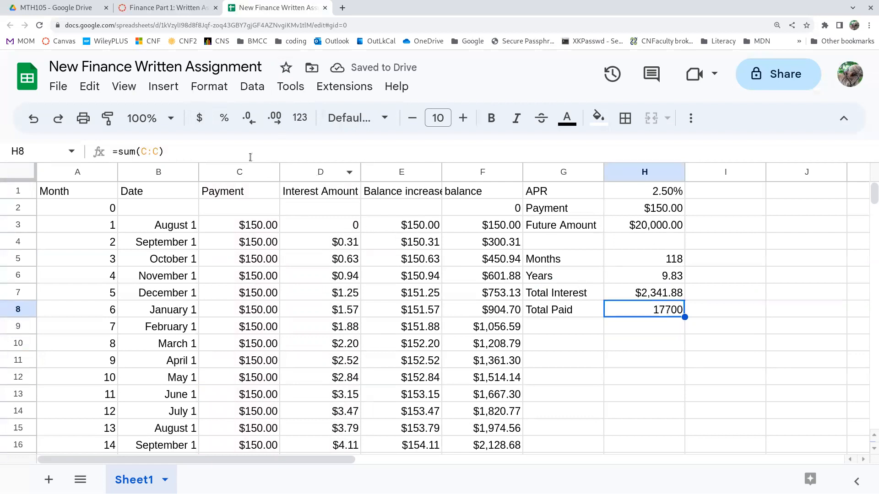
left_click(195, 119)
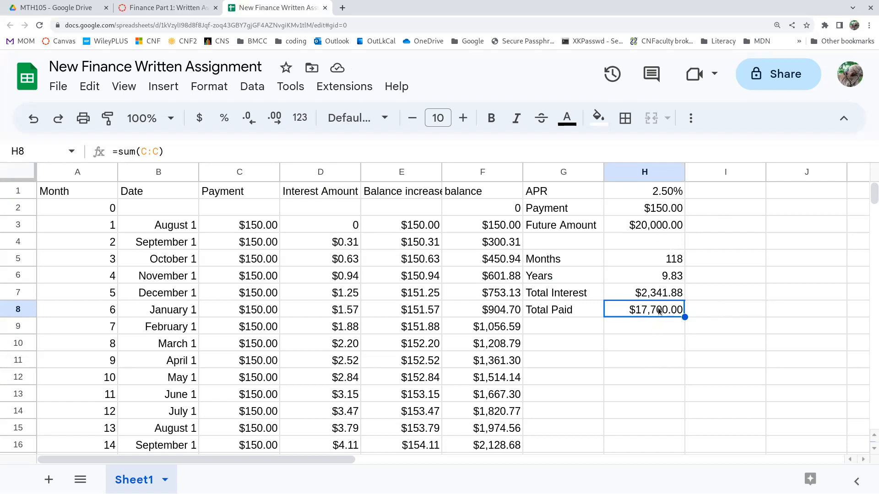
left_click(664, 293)
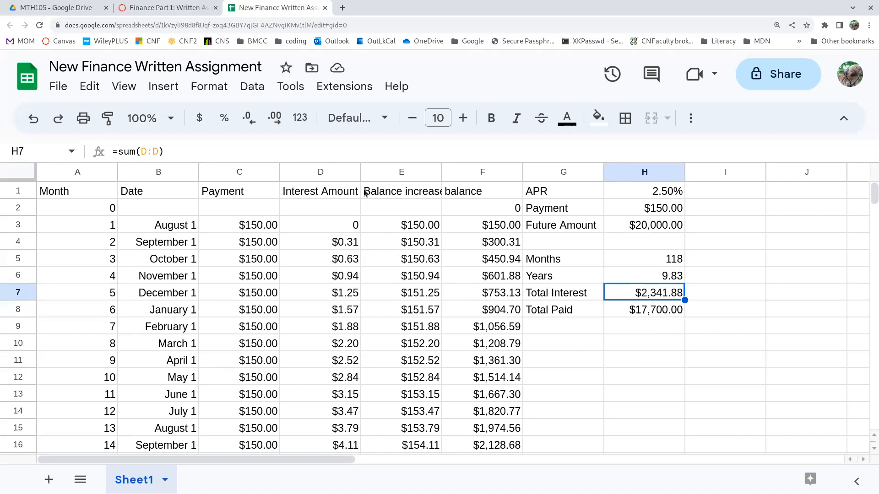
Rename the sheet Sheet1 as "savings annuity schedule".
double_click(136, 484)
type("savings annuity schedule")
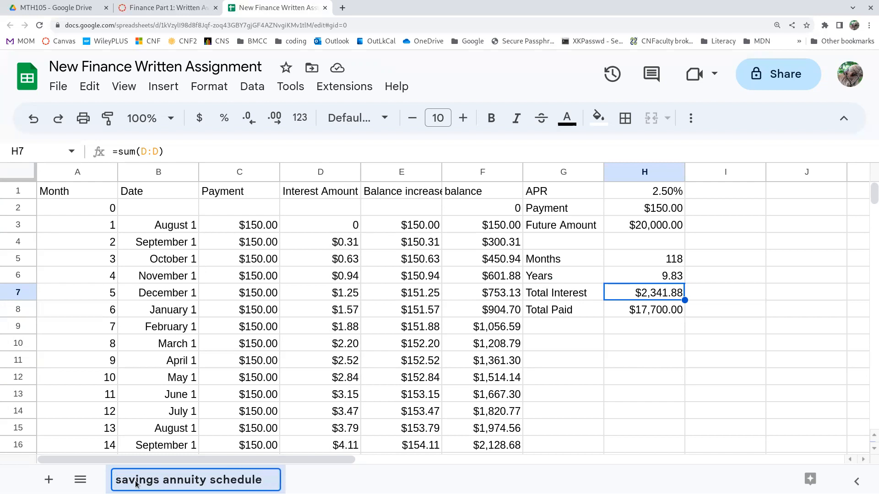
key("Return")
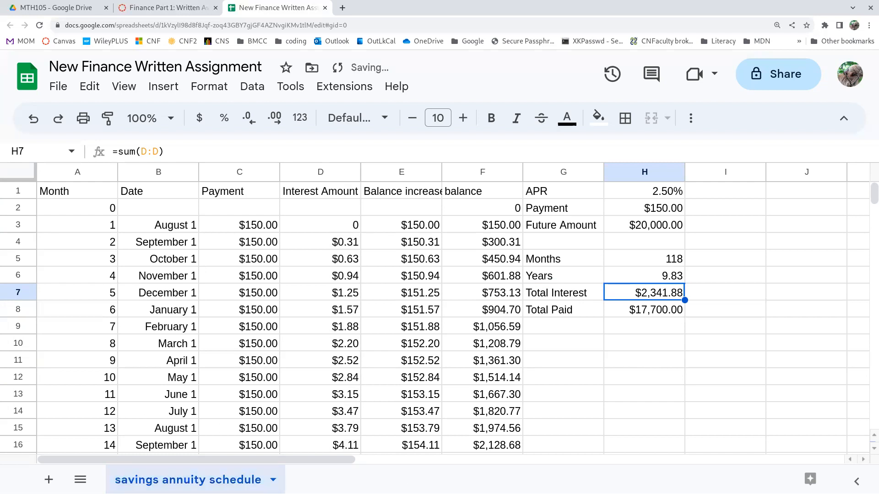